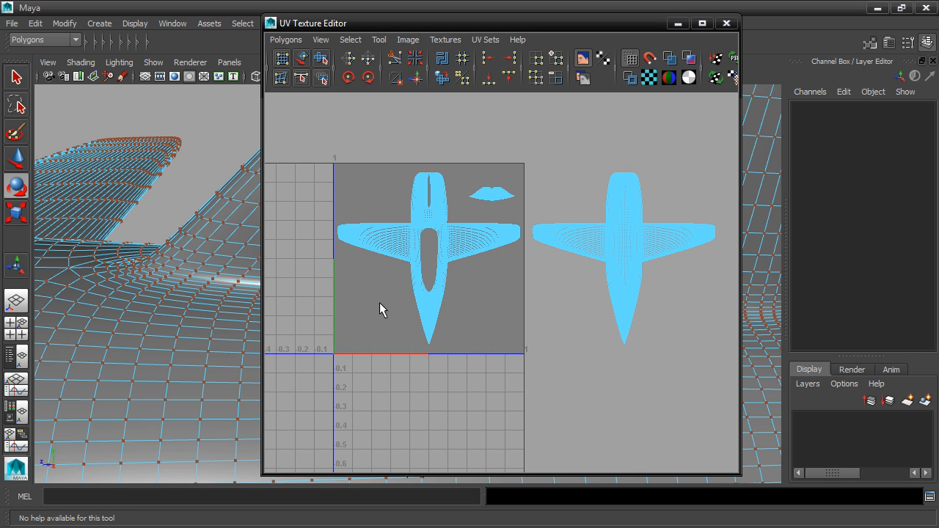
Step: Select all fuselage UVs and try scaling and moving both shells to fit inside the 0-to-1 texture space
{"action": "key", "text": "e"}
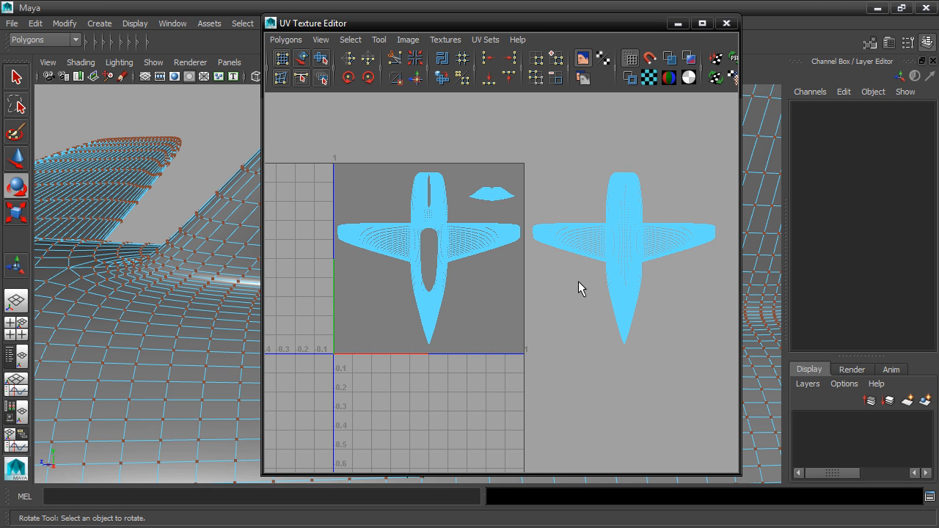
{"action": "right_click_drag", "start_coordinate": [592, 234], "coordinate": [634, 234]}
{"action": "left_click_drag", "start_coordinate": [315, 135], "coordinate": [705, 390]}
{"action": "key", "text": "e"}
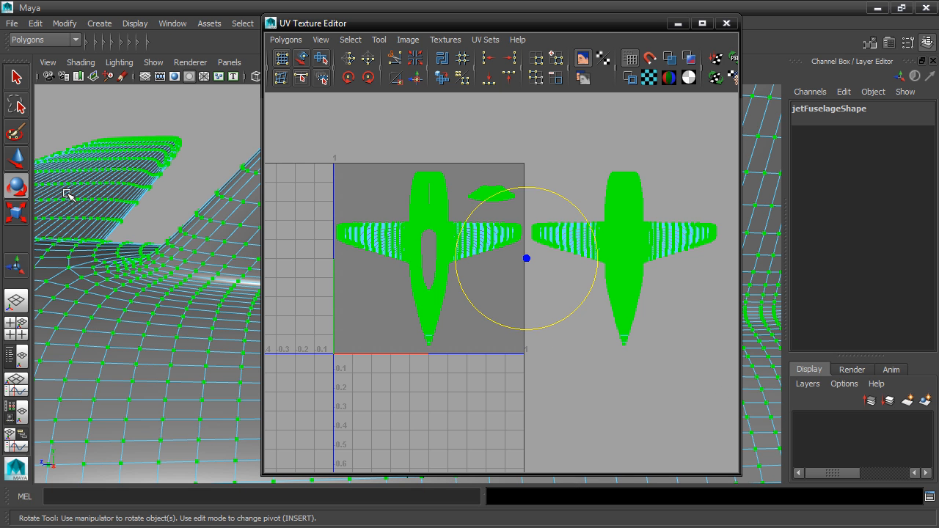
{"action": "left_click", "coordinate": [21, 214]}
{"action": "left_click_drag", "start_coordinate": [526, 258], "coordinate": [497, 262]}
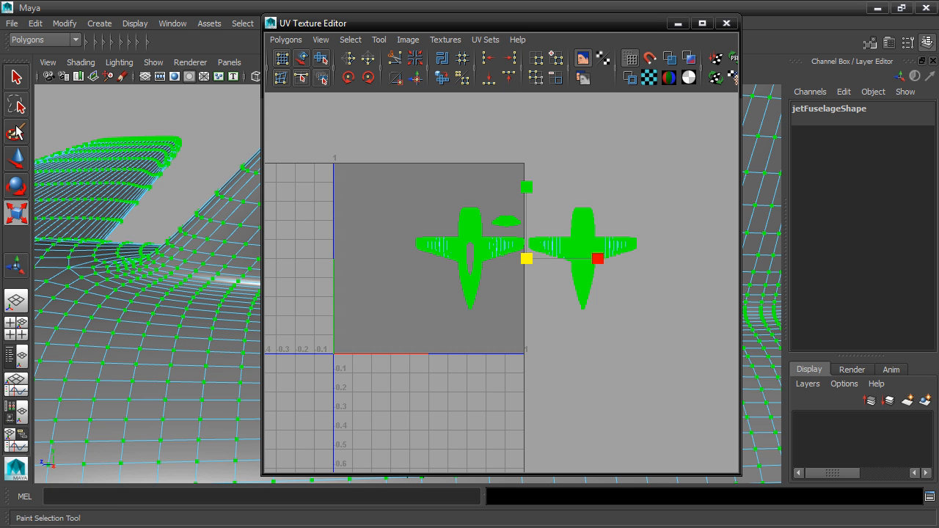
{"action": "left_click", "coordinate": [16, 158]}
{"action": "left_click_drag", "start_coordinate": [525, 258], "coordinate": [430, 216]}
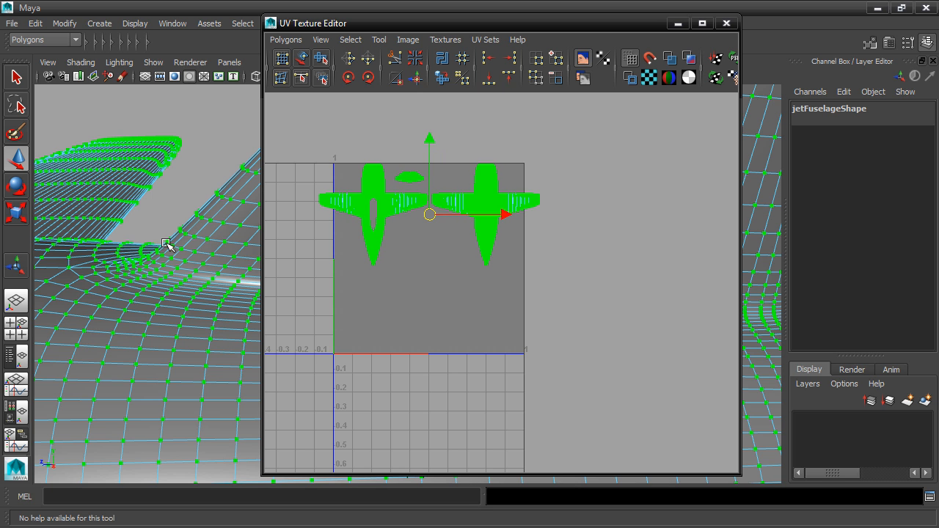
{"action": "left_click", "coordinate": [18, 213]}
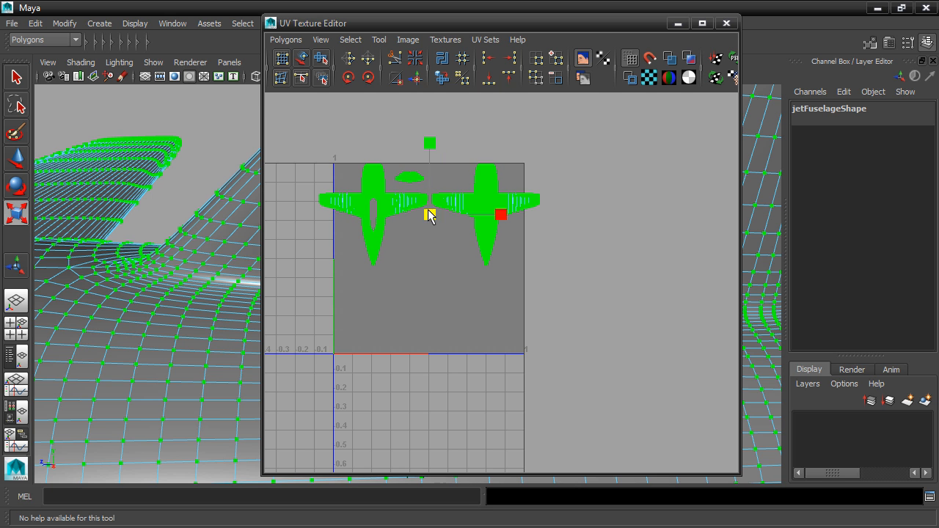
{"action": "mouse_move", "coordinate": [430, 215]}
{"action": "left_mouse_down"}
{"action": "mouse_move", "coordinate": [409, 219]}
{"action": "mouse_move", "coordinate": [445, 219]}
{"action": "left_mouse_up"}
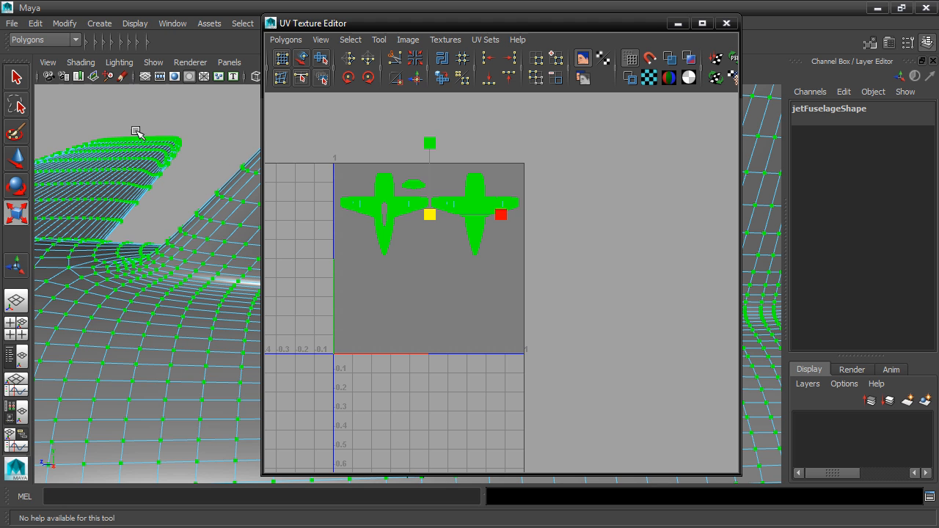
Step: Undo the last three scale and move edits on the fuselage UVs
{"action": "left_click", "coordinate": [37, 24]}
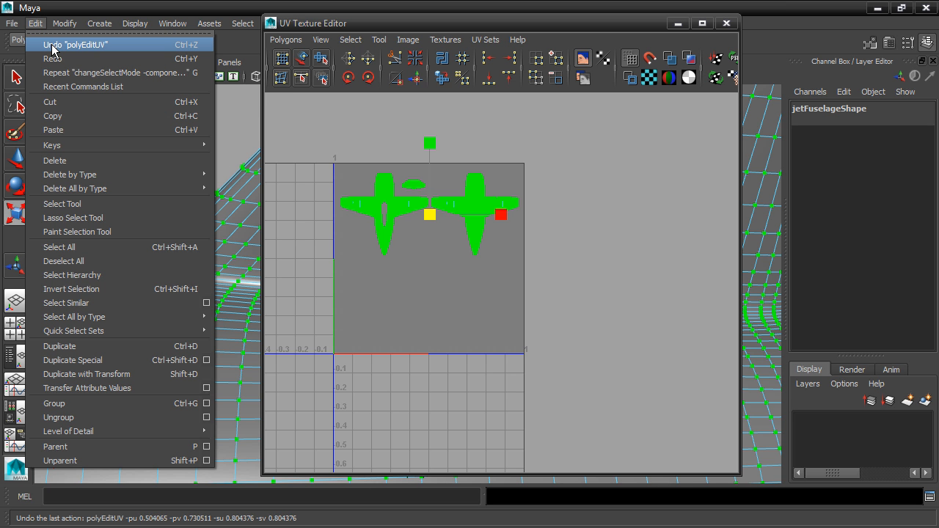
{"action": "left_click", "coordinate": [52, 45]}
{"action": "left_click", "coordinate": [36, 23]}
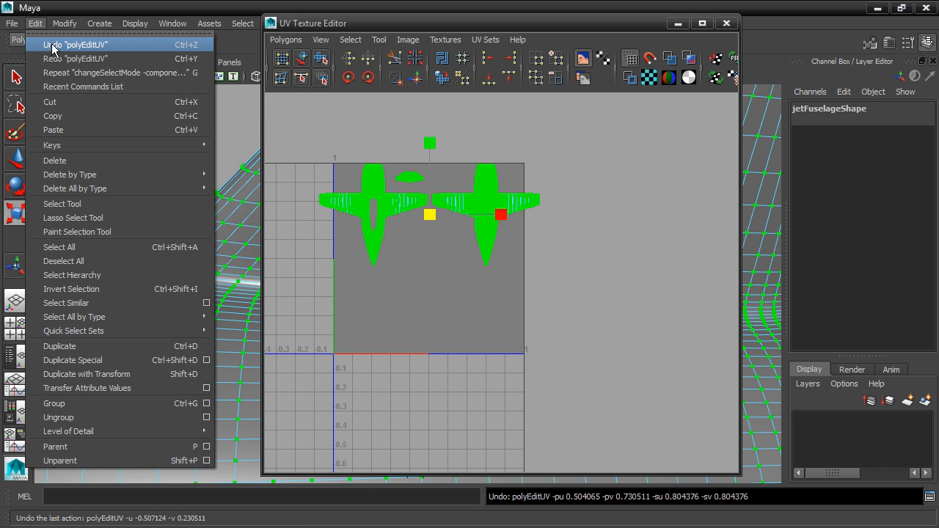
{"action": "left_click", "coordinate": [52, 45]}
{"action": "left_click", "coordinate": [35, 24]}
{"action": "left_click", "coordinate": [56, 46]}
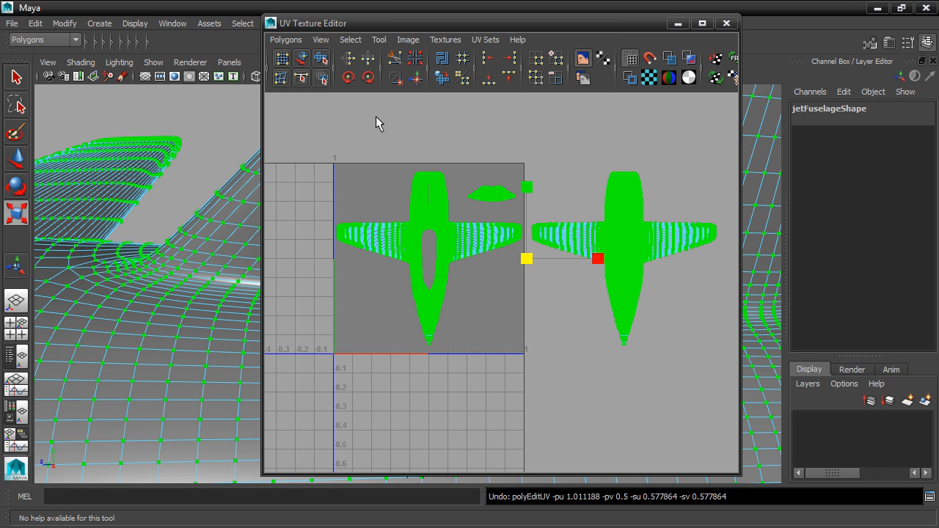
{"action": "left_click", "coordinate": [410, 40]}
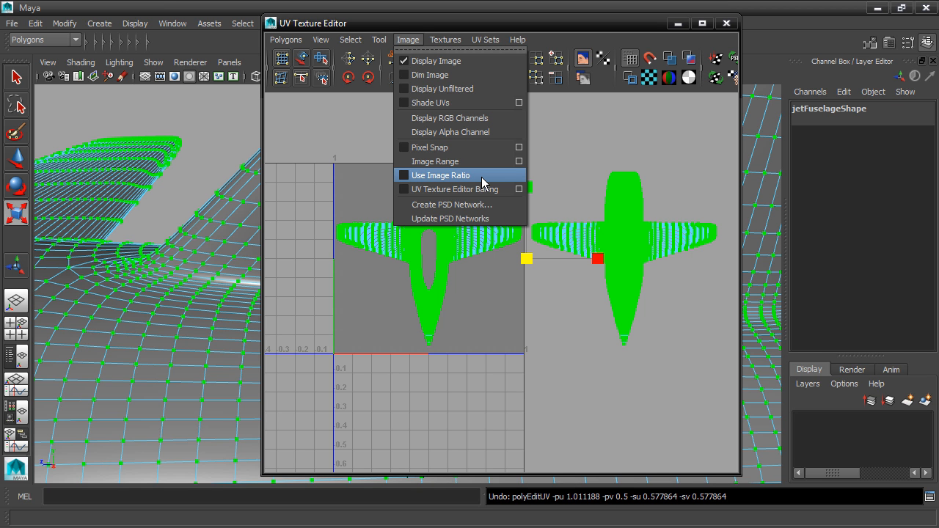
{"action": "left_click", "coordinate": [584, 161]}
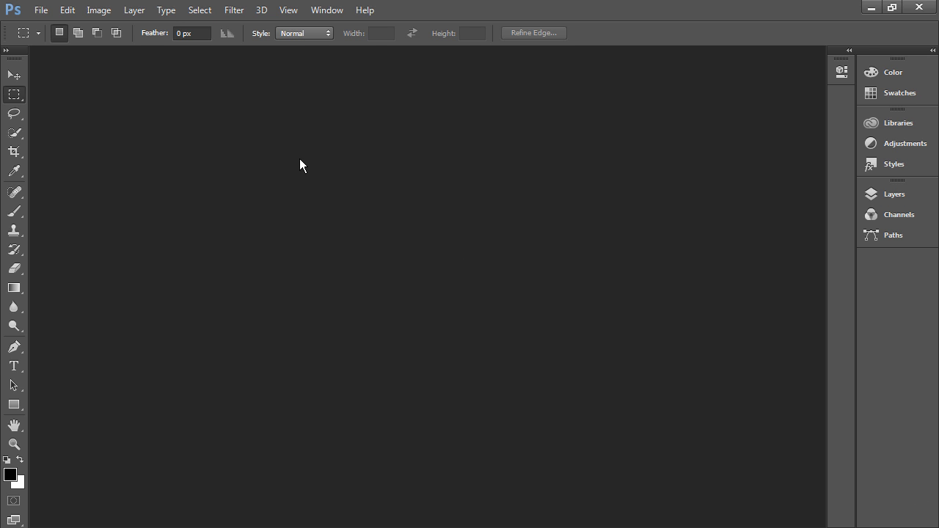
Step: Switch to Photoshop and create a new document 2048 pixels wide and 1024 pixels high
{"action": "left_click", "coordinate": [43, 12]}
{"action": "left_click", "coordinate": [55, 27]}
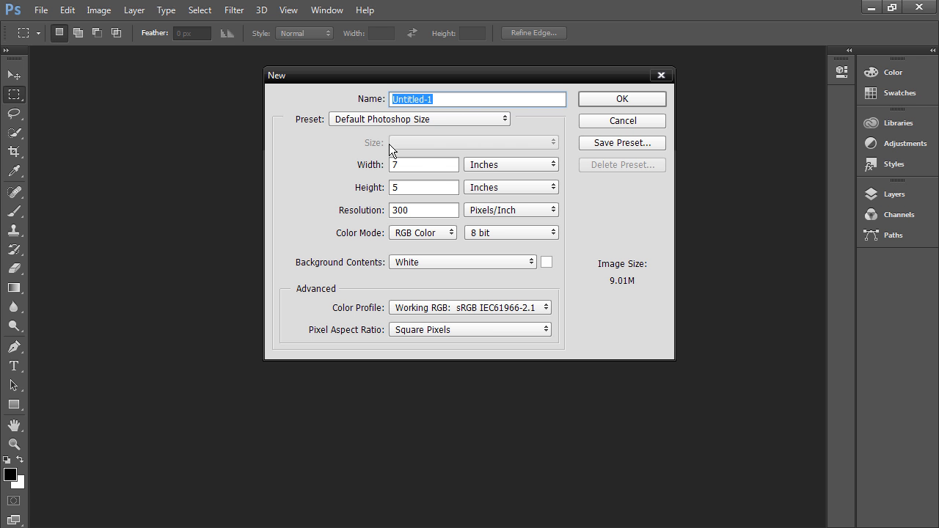
{"action": "left_click", "coordinate": [485, 167]}
{"action": "left_click", "coordinate": [490, 174]}
{"action": "left_click_drag", "start_coordinate": [440, 164], "coordinate": [375, 166]}
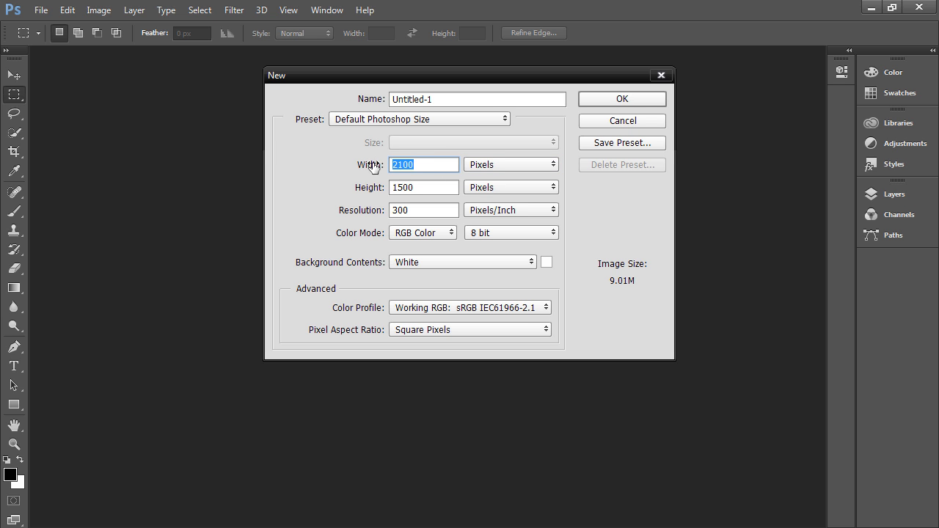
{"action": "type", "text": "2048"}
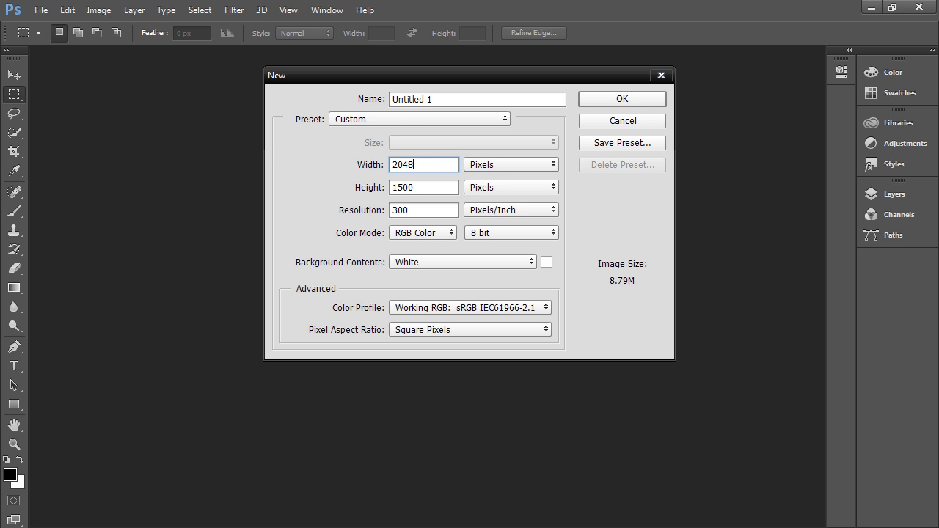
{"action": "left_click_drag", "start_coordinate": [418, 186], "coordinate": [386, 187]}
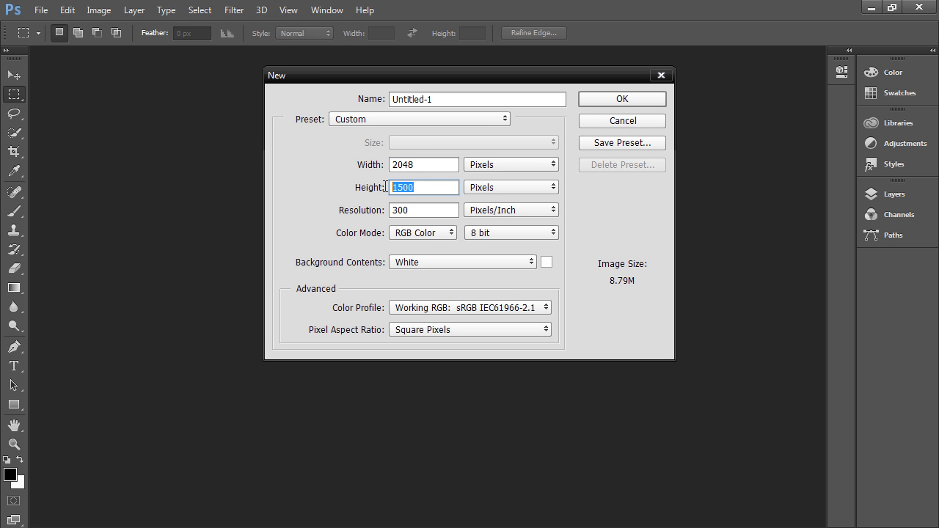
{"action": "type", "text": "1024"}
{"action": "left_click", "coordinate": [607, 99]}
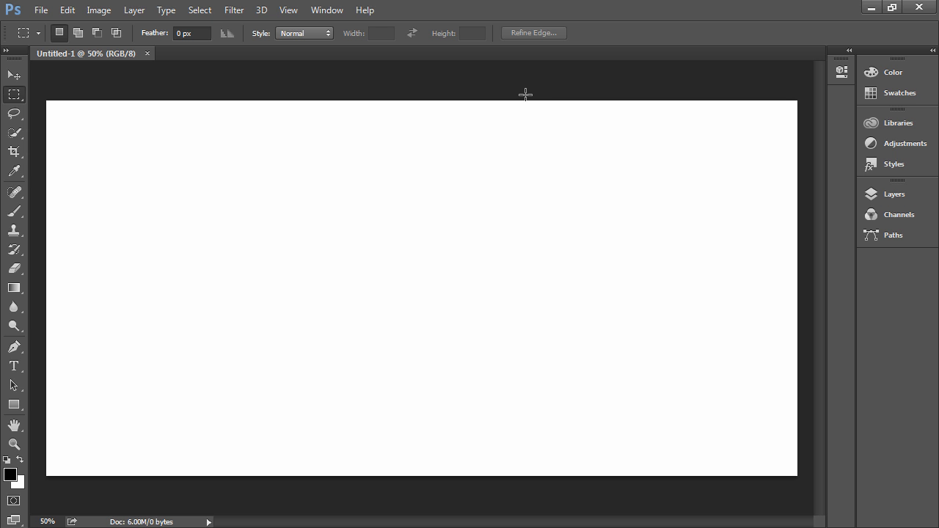
Step: Start saving the blank document under a new name, choosing the sourceimages folder of the Maya project texturePaint_Project
{"action": "left_click", "coordinate": [48, 12]}
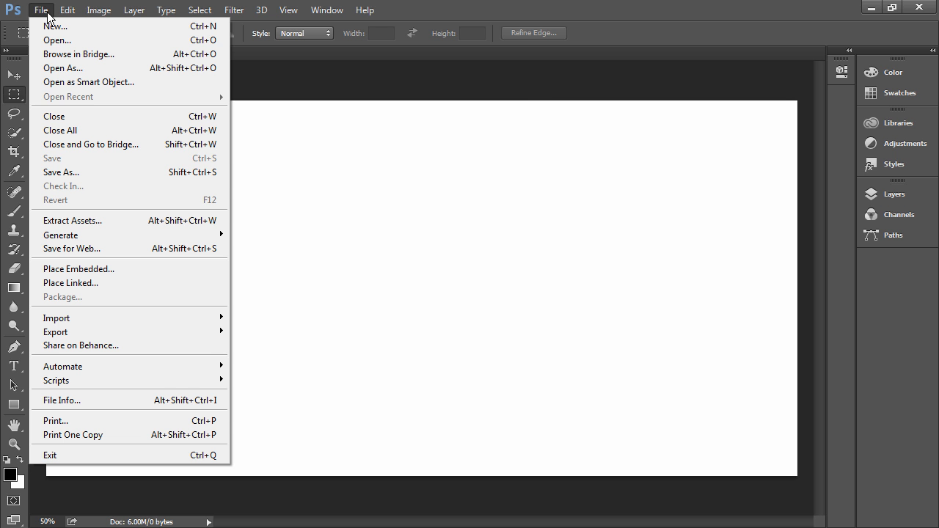
{"action": "left_click", "coordinate": [87, 172]}
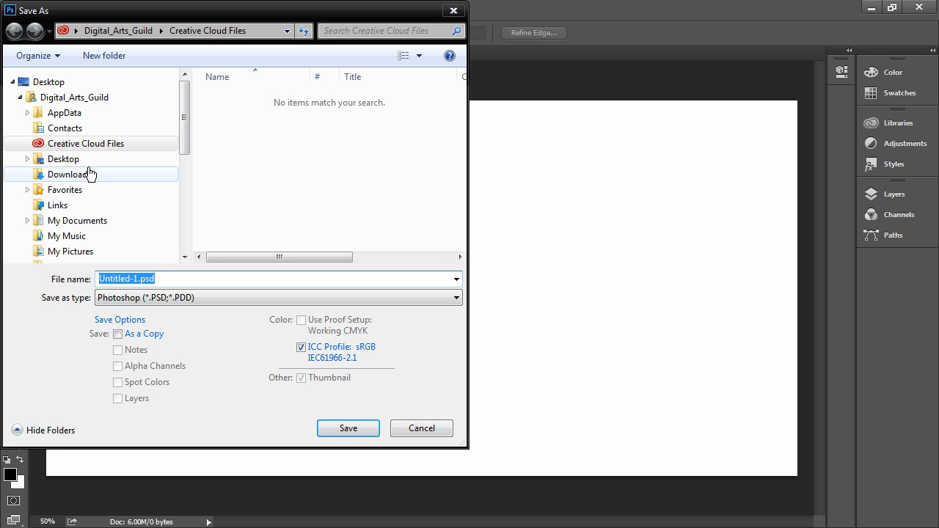
{"action": "left_click", "coordinate": [27, 220]}
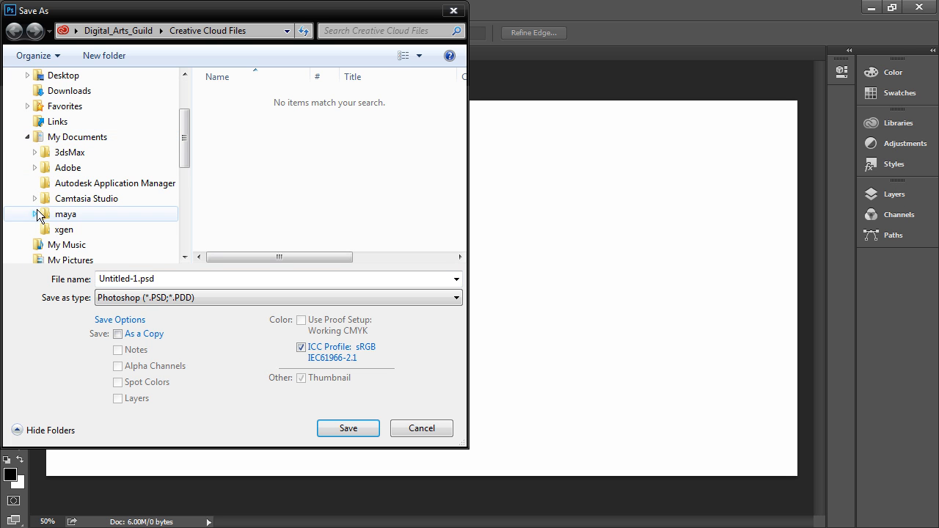
{"action": "left_click", "coordinate": [36, 213]}
{"action": "left_click", "coordinate": [41, 198]}
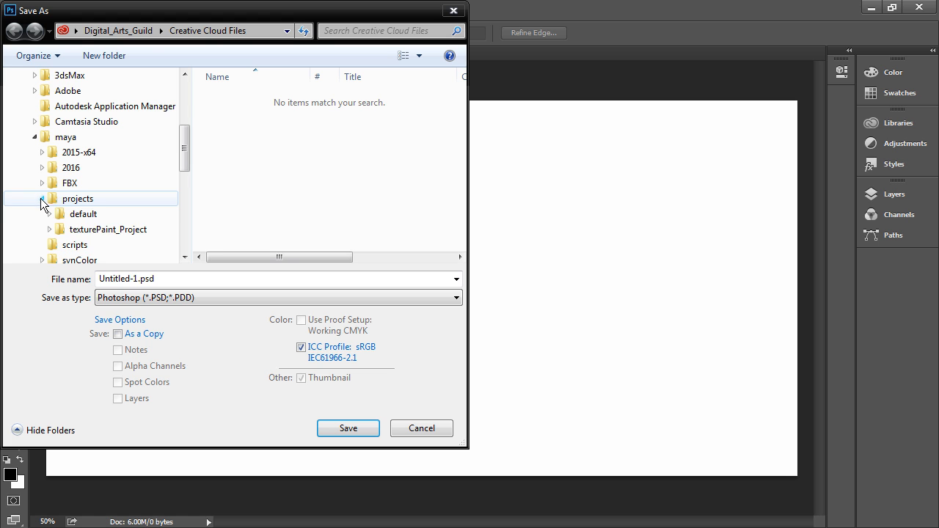
{"action": "left_click", "coordinate": [49, 229]}
{"action": "scroll", "coordinate": [63, 220], "scroll_direction": "down", "scroll_amount": 1}
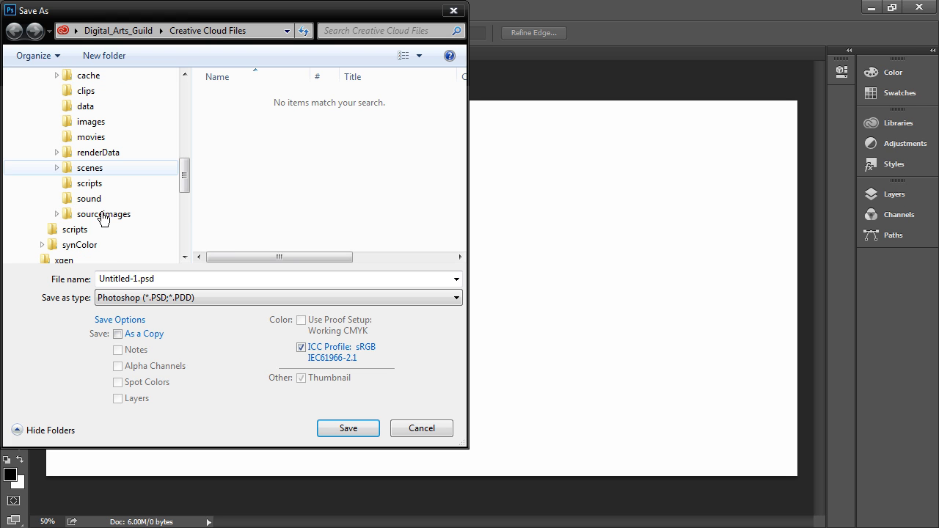
{"action": "left_click", "coordinate": [97, 216]}
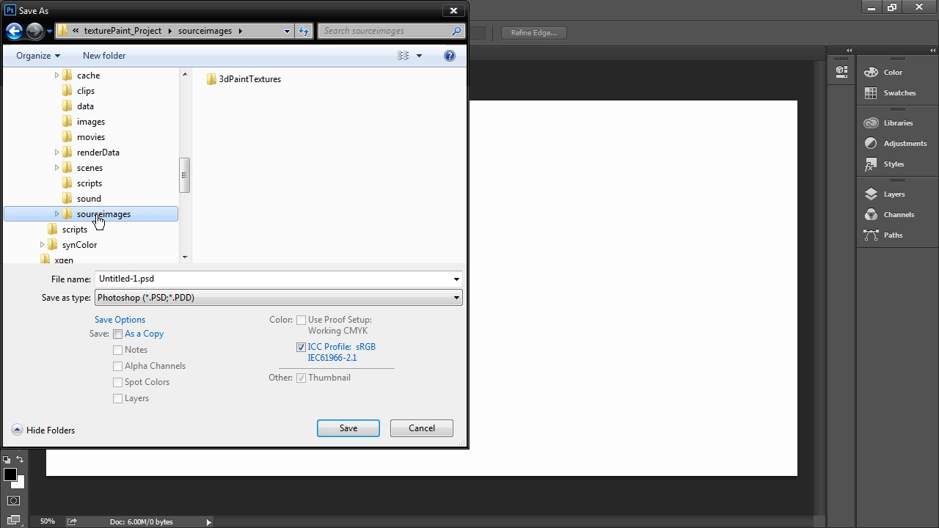
Step: Save the image in PNG format as placeholder2048x1024, with Smallest / Slow compression and no interlacing
{"action": "left_click", "coordinate": [157, 300]}
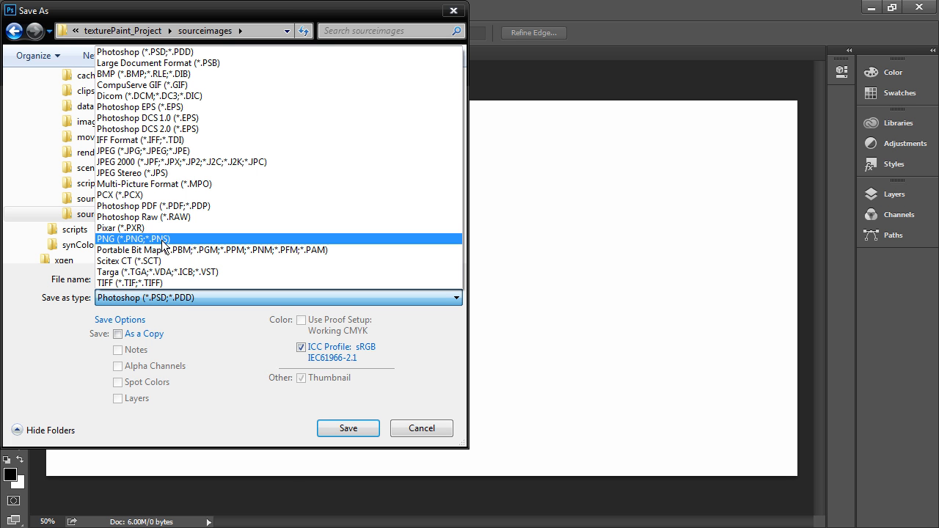
{"action": "left_click", "coordinate": [162, 240]}
{"action": "left_click", "coordinate": [138, 279]}
{"action": "left_click_drag", "start_coordinate": [139, 278], "coordinate": [76, 278]}
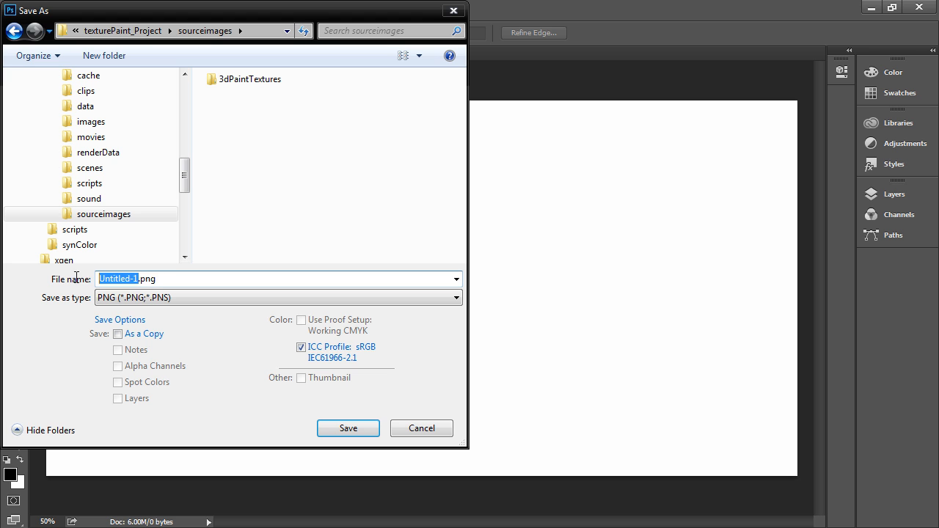
{"action": "type", "text": "placehol"}
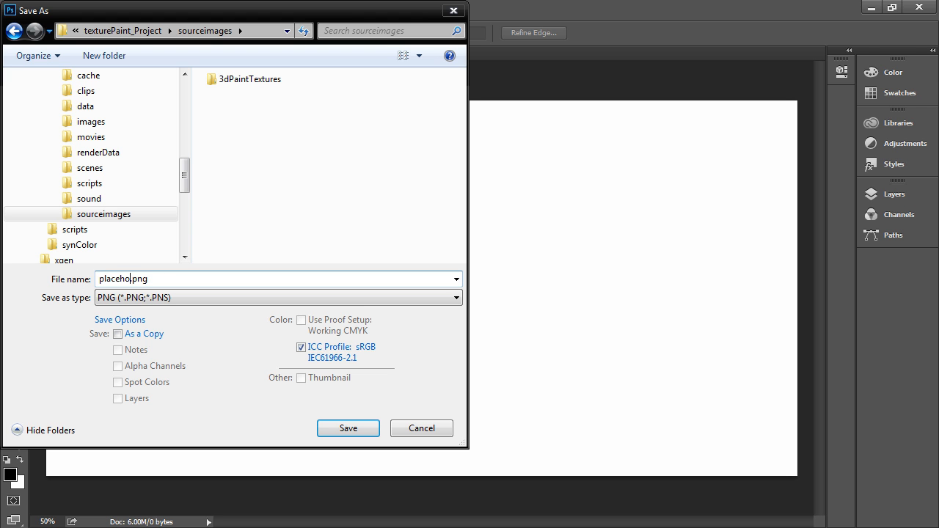
{"action": "type", "text": "der2048x1024"}
{"action": "left_click", "coordinate": [346, 425]}
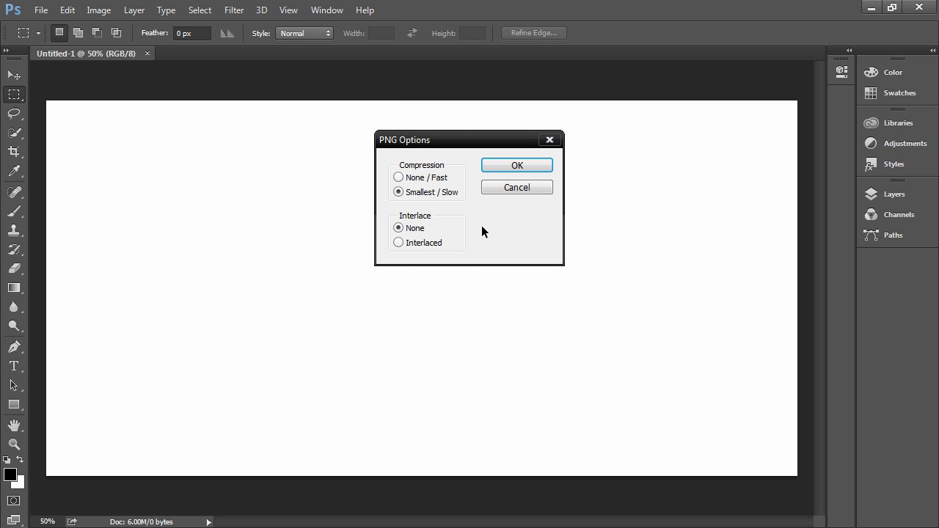
{"action": "left_click", "coordinate": [505, 165]}
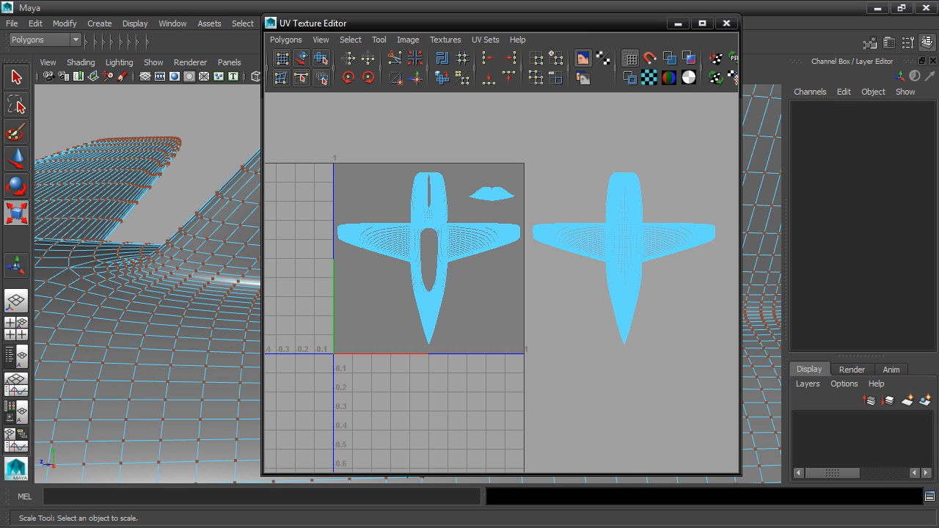
Step: Switch back to Maya, select the jet fuselage in object mode, and minimize the UV Texture Editor
{"action": "left_click", "coordinate": [193, 304]}
{"action": "right_click", "coordinate": [193, 302]}
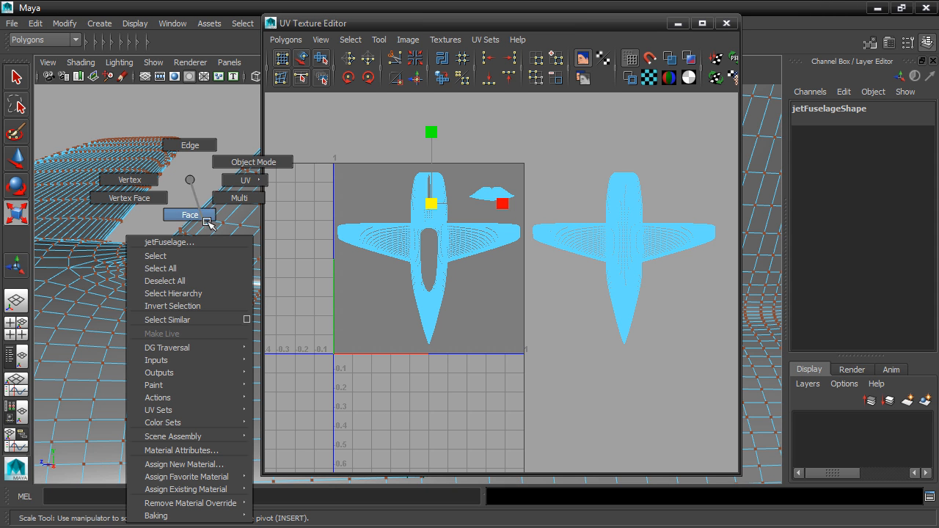
{"action": "left_click", "coordinate": [224, 161]}
{"action": "left_click", "coordinate": [189, 286]}
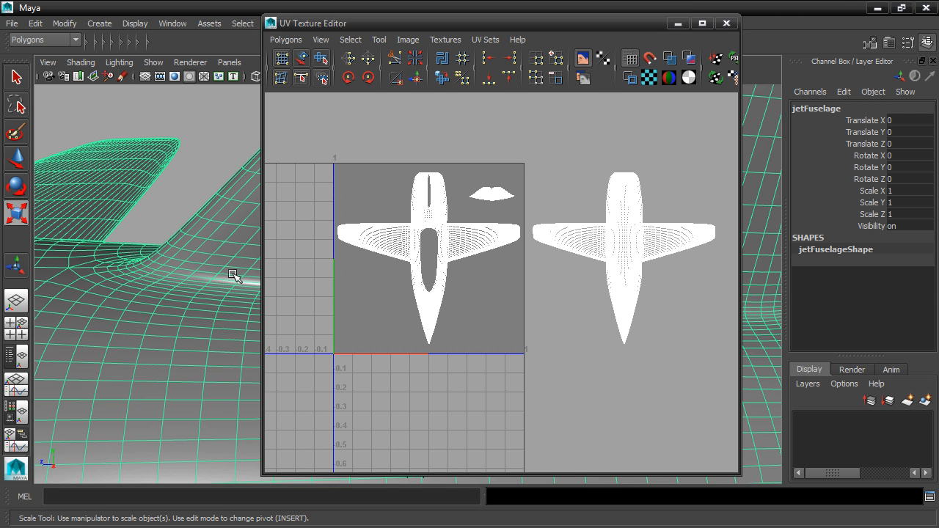
{"action": "left_click", "coordinate": [676, 27]}
Step: Assign a new Blinn material to the jet fuselage and name it fuselageBlinn1
{"action": "key", "text": "f"}
{"action": "left_click_drag", "start_coordinate": [583, 187], "coordinate": [646, 208], "text": "alt"}
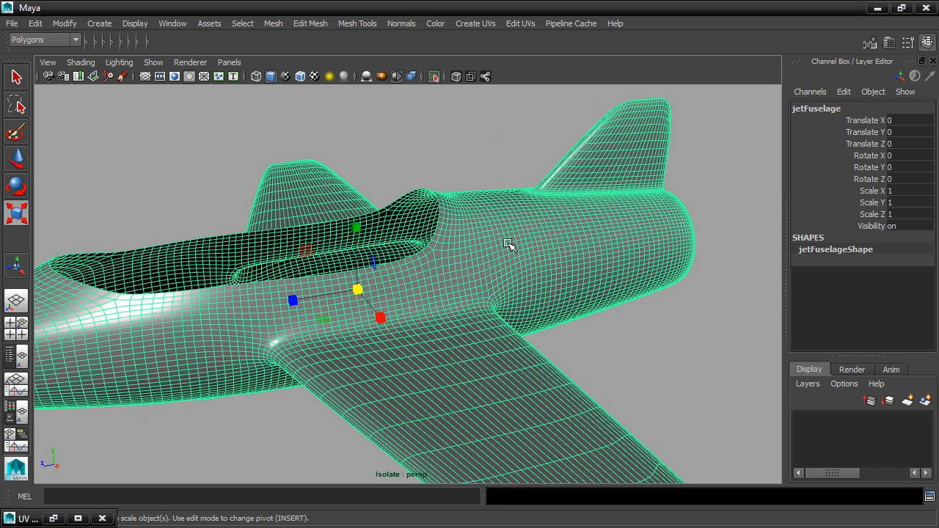
{"action": "right_click_drag", "start_coordinate": [498, 235], "coordinate": [503, 464]}
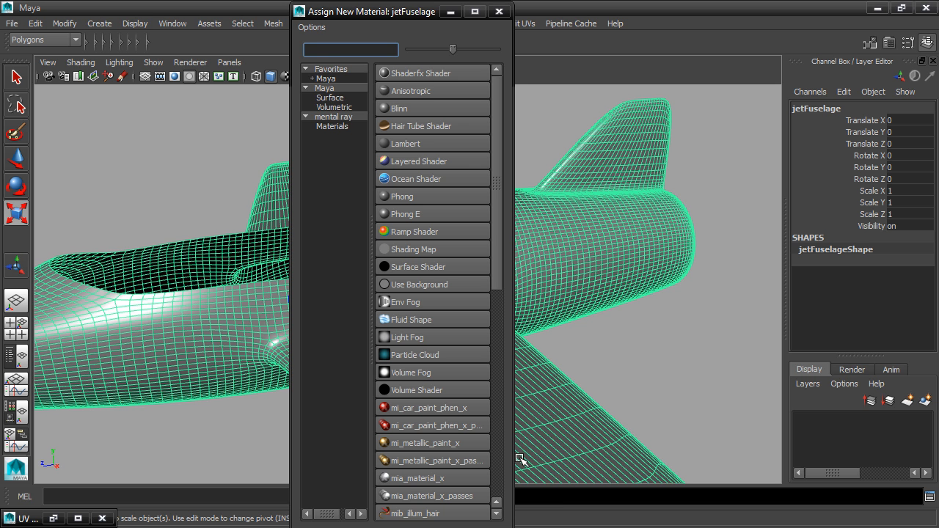
{"action": "left_click", "coordinate": [420, 110]}
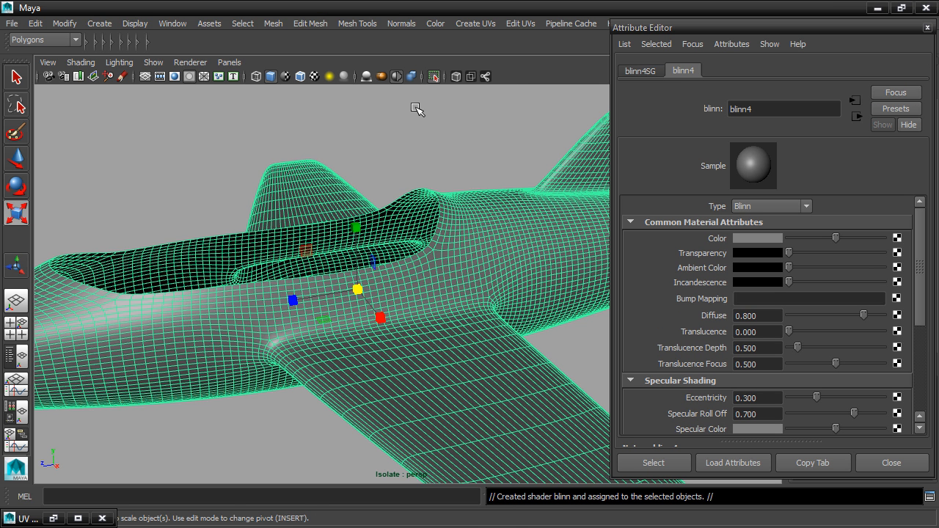
{"action": "left_click", "coordinate": [762, 108]}
{"action": "key", "text": "BackSpace"}
{"action": "type", "text": "fuselage_"}
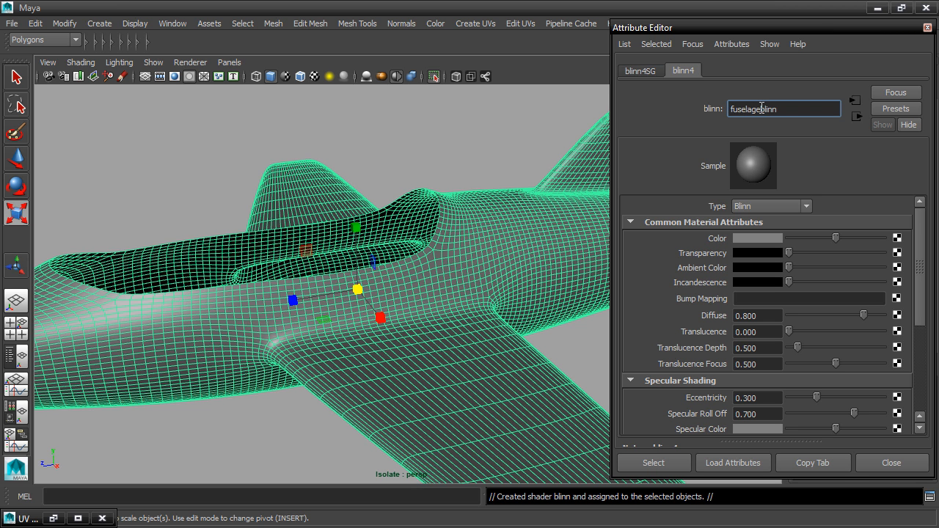
{"action": "key", "text": "Return"}
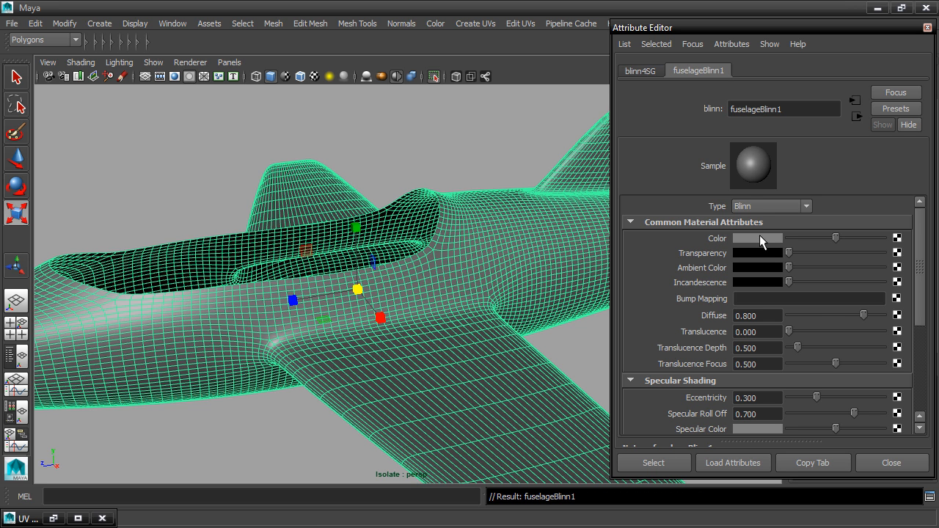
Step: Connect a File texture to the Blinn's color and load placeholder2048x1024.png from the sourceimages folder
{"action": "left_click", "coordinate": [897, 239]}
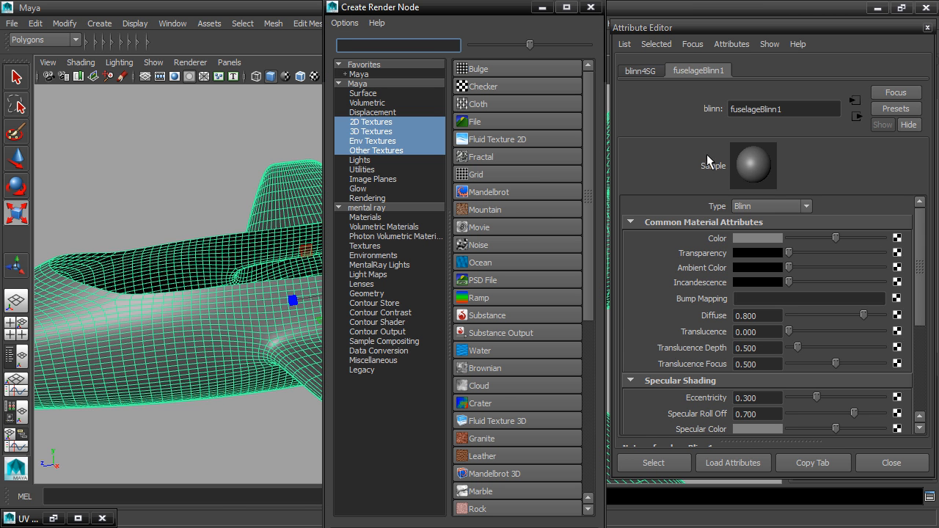
{"action": "left_click", "coordinate": [543, 121]}
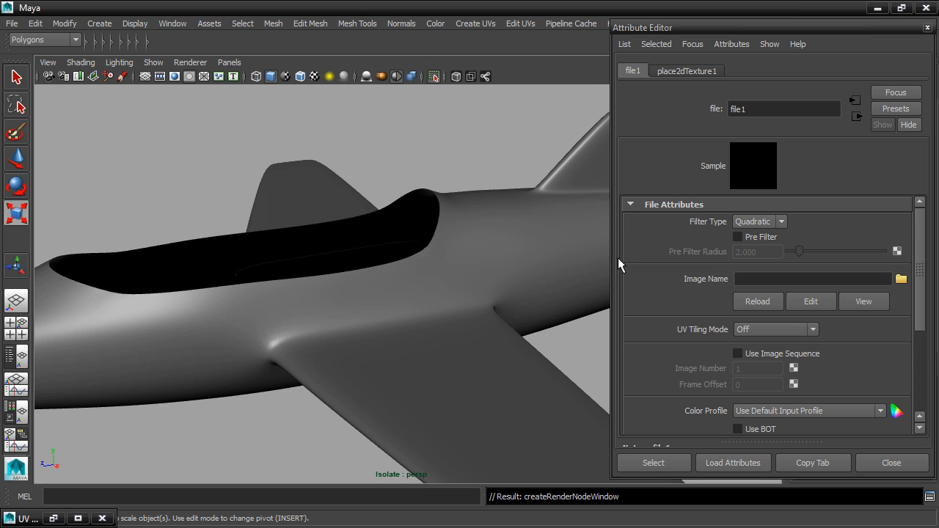
{"action": "left_click", "coordinate": [902, 279]}
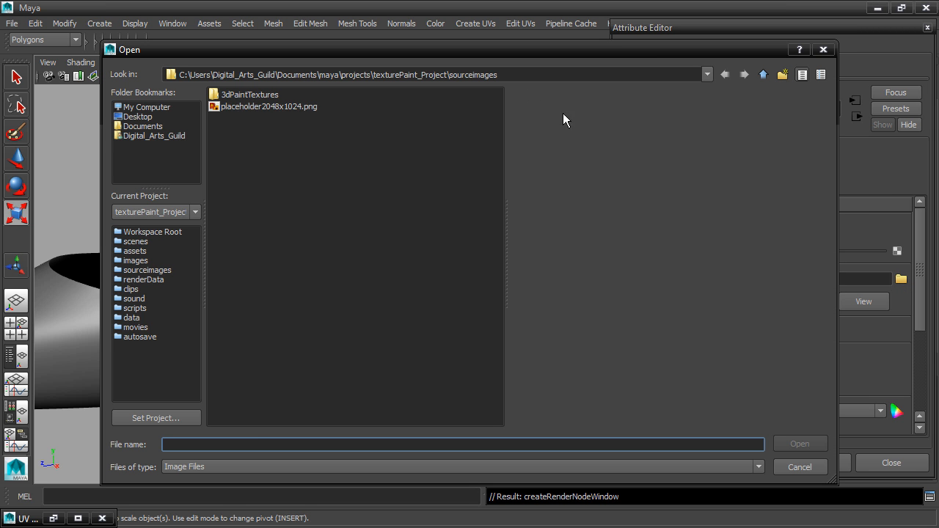
{"action": "left_click", "coordinate": [235, 107]}
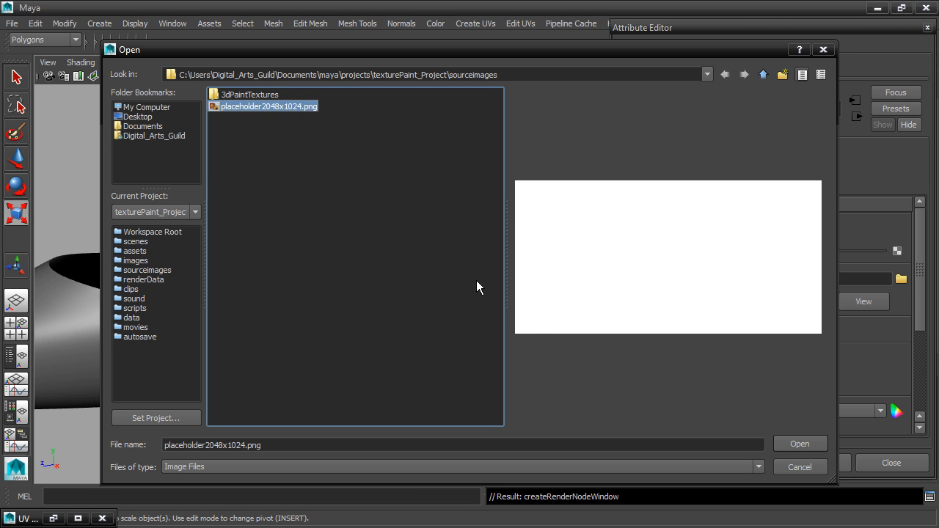
{"action": "left_click", "coordinate": [790, 448]}
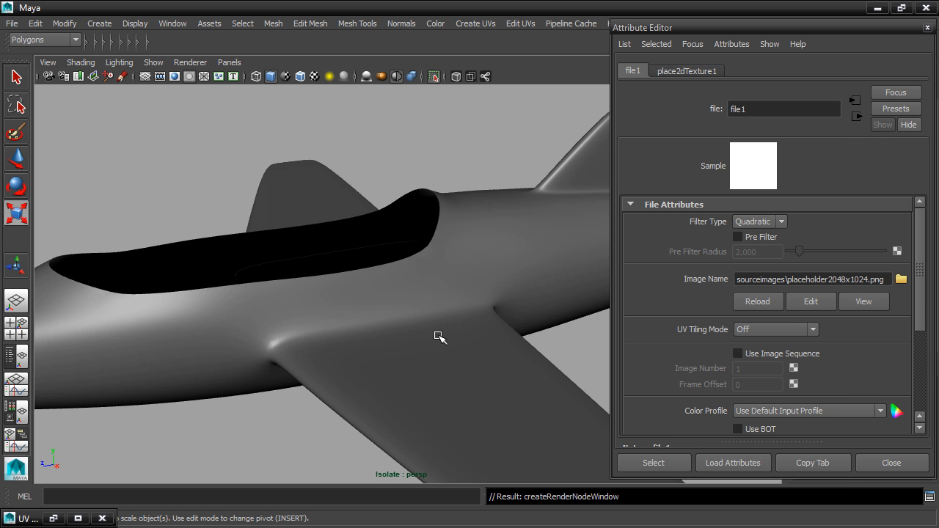
Step: Turn on textured display in the perspective view and close the Attribute Editor
{"action": "left_click_drag", "start_coordinate": [356, 323], "coordinate": [403, 328], "text": "alt"}
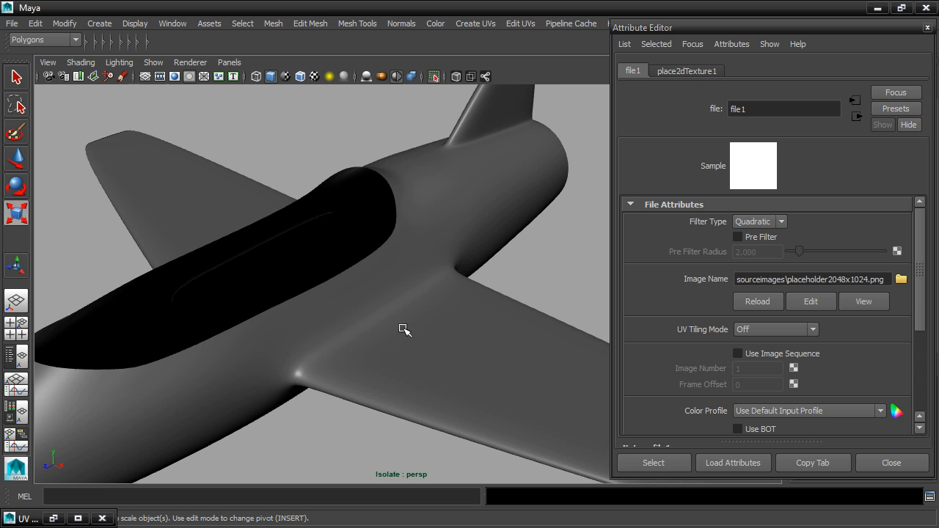
{"action": "key", "text": "6"}
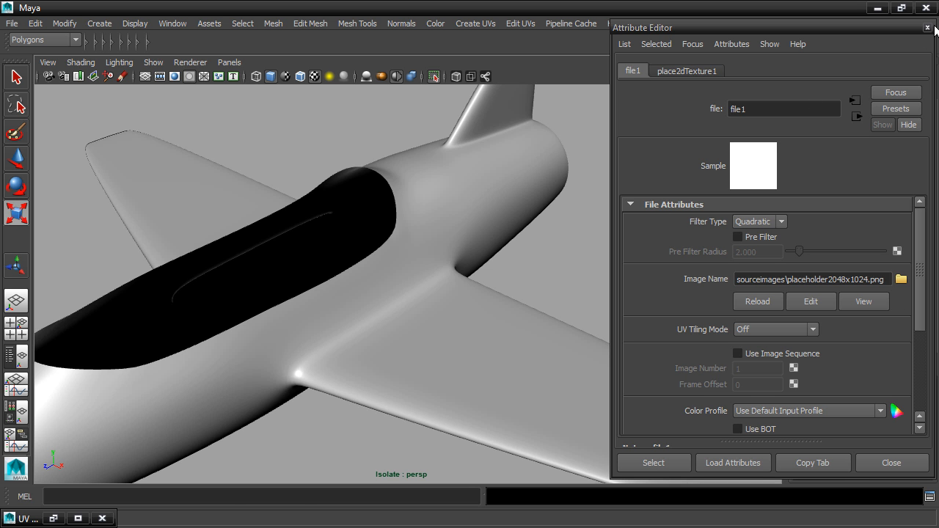
{"action": "left_click", "coordinate": [927, 28]}
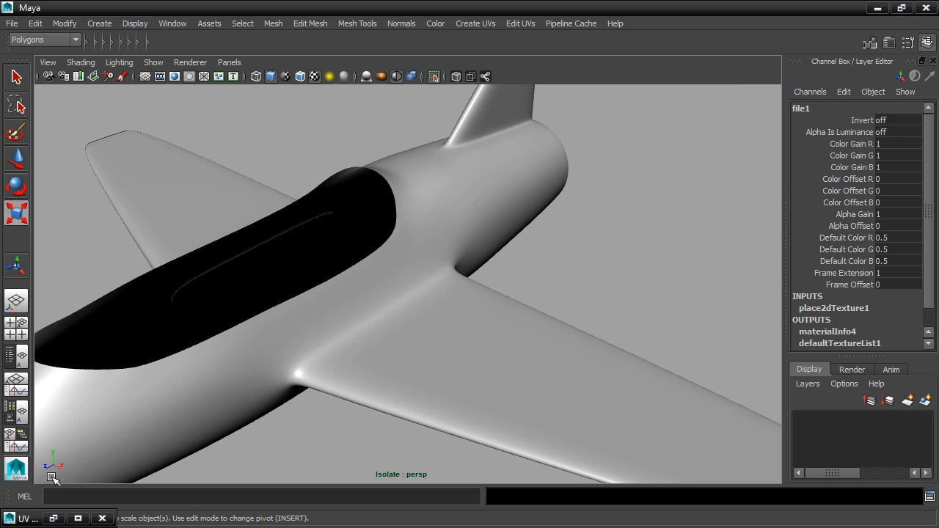
Step: Restore the UV Texture Editor, show the jet fuselage's UVs in it, and dim the background image
{"action": "left_click", "coordinate": [54, 519]}
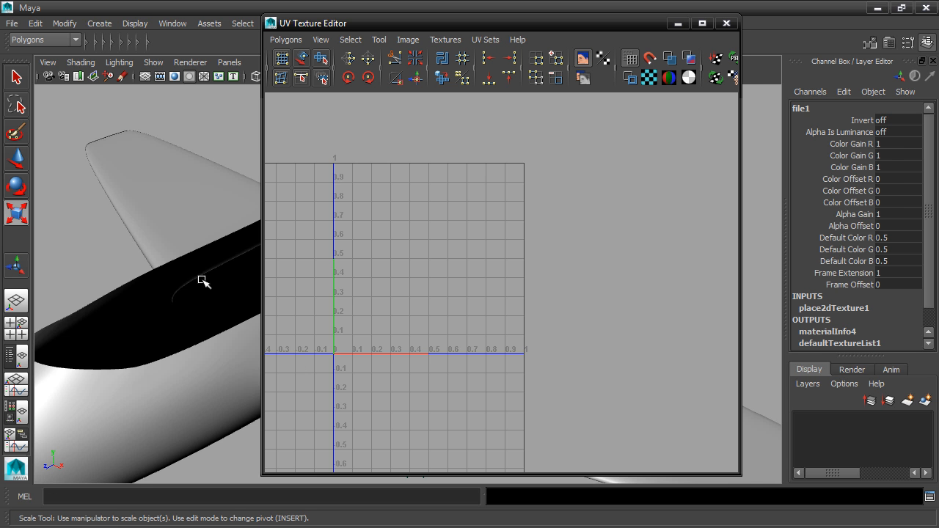
{"action": "left_click", "coordinate": [167, 191]}
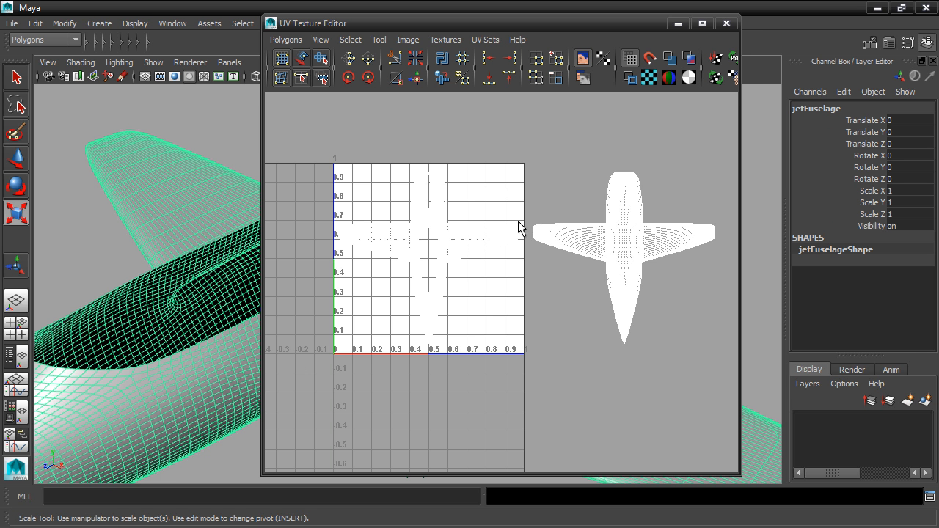
{"action": "middle_click_drag", "start_coordinate": [501, 279], "coordinate": [507, 283], "text": "alt"}
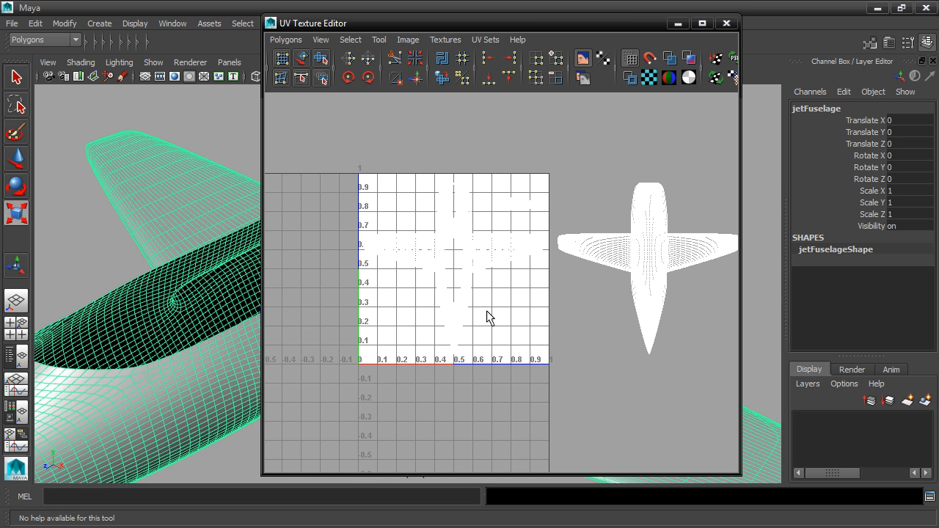
{"action": "left_click", "coordinate": [410, 40]}
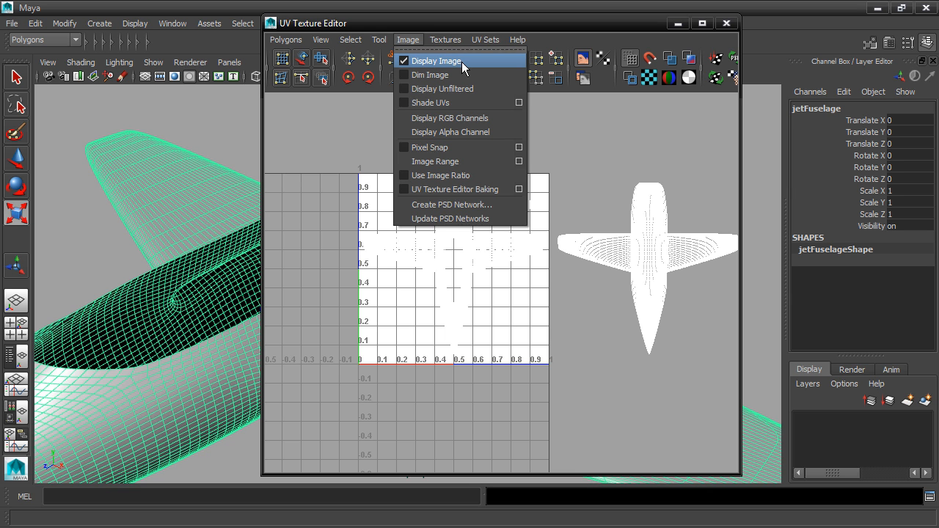
{"action": "left_click", "coordinate": [442, 74]}
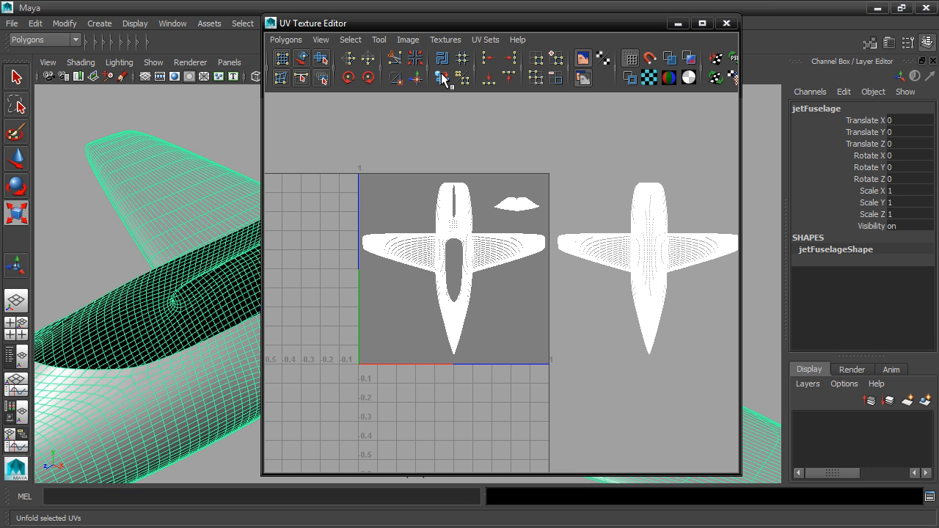
Step: Turn on Use Image Ratio to view the fuselage UVs in the texture's 2:1 proportions
{"action": "left_click", "coordinate": [408, 40]}
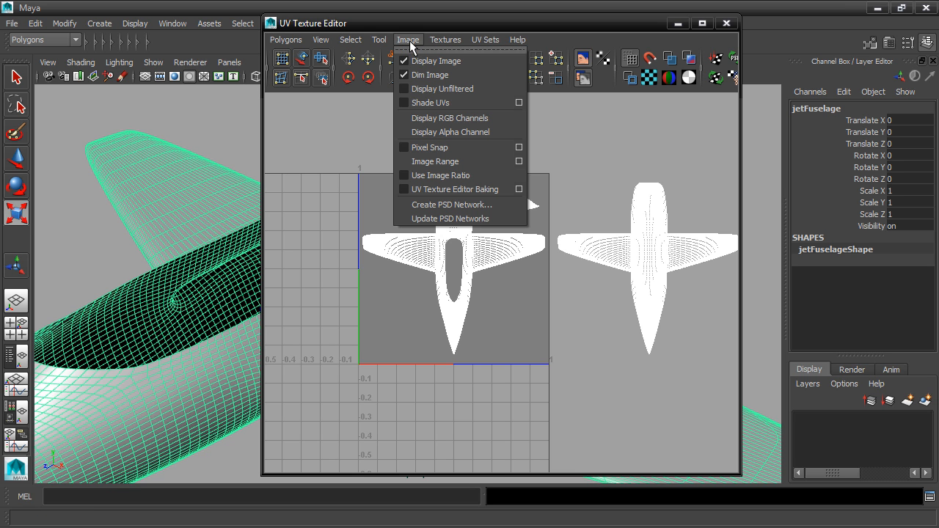
{"action": "left_click", "coordinate": [451, 175]}
{"action": "scroll", "coordinate": [484, 151], "scroll_direction": "down", "scroll_amount": 3}
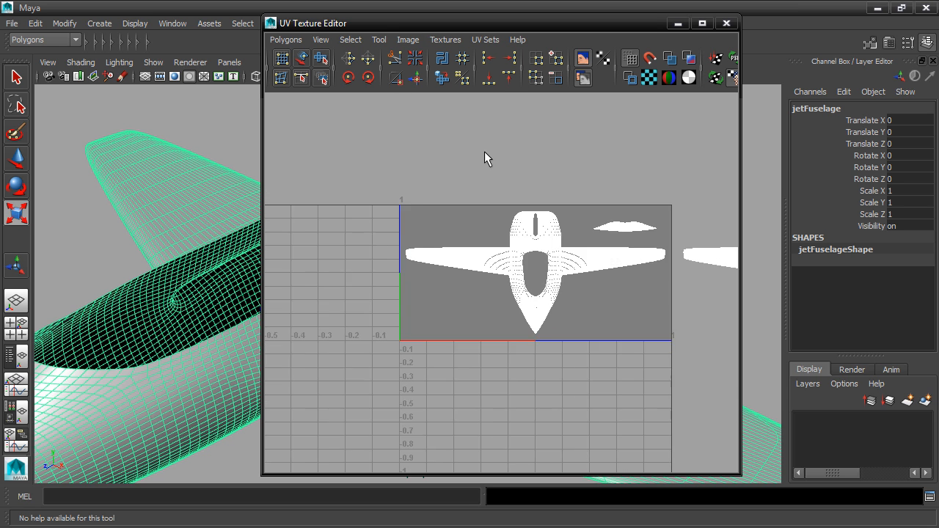
{"action": "middle_click_drag", "start_coordinate": [554, 160], "coordinate": [447, 147], "text": "alt"}
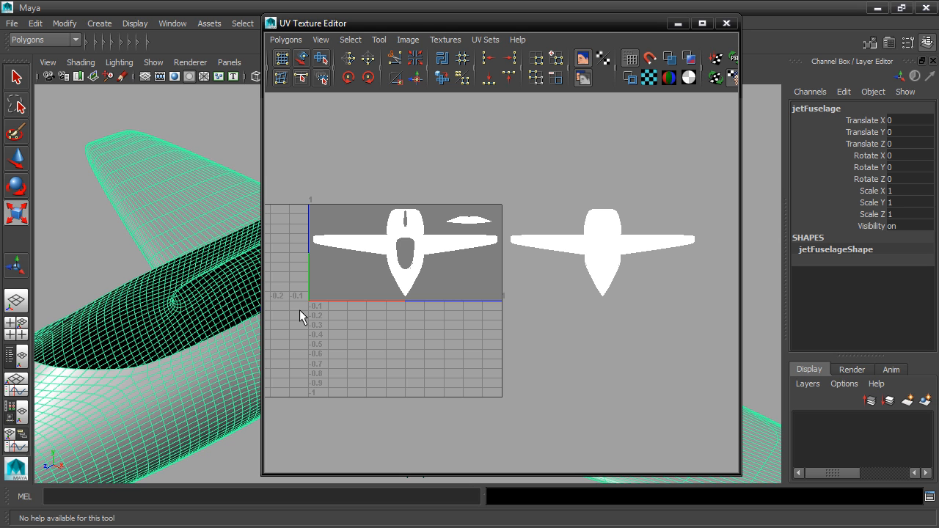
Step: Turn off Use Image Ratio to return the UV Texture Editor to its square texture space
{"action": "left_click", "coordinate": [408, 40]}
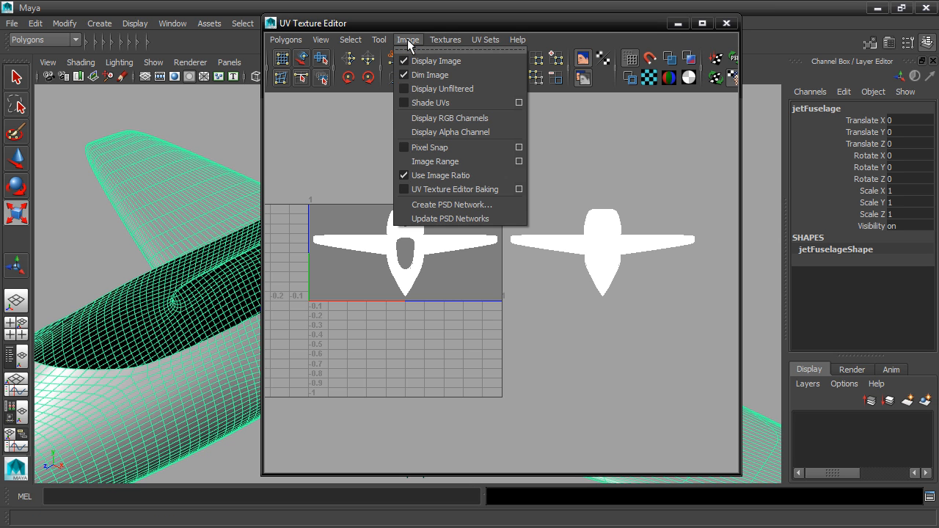
{"action": "left_click", "coordinate": [435, 175]}
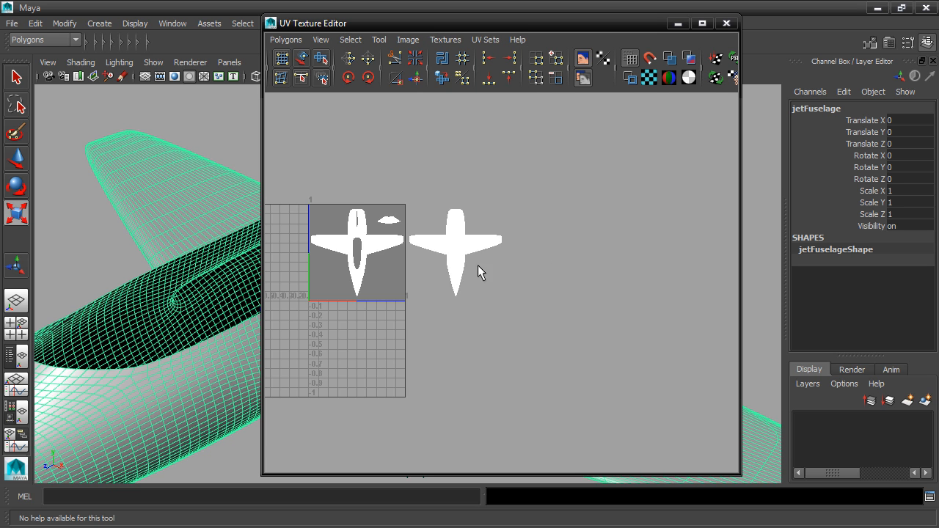
{"action": "middle_click_drag", "start_coordinate": [427, 259], "coordinate": [552, 265], "text": "alt"}
{"action": "scroll", "coordinate": [496, 256], "scroll_direction": "up", "scroll_amount": 3}
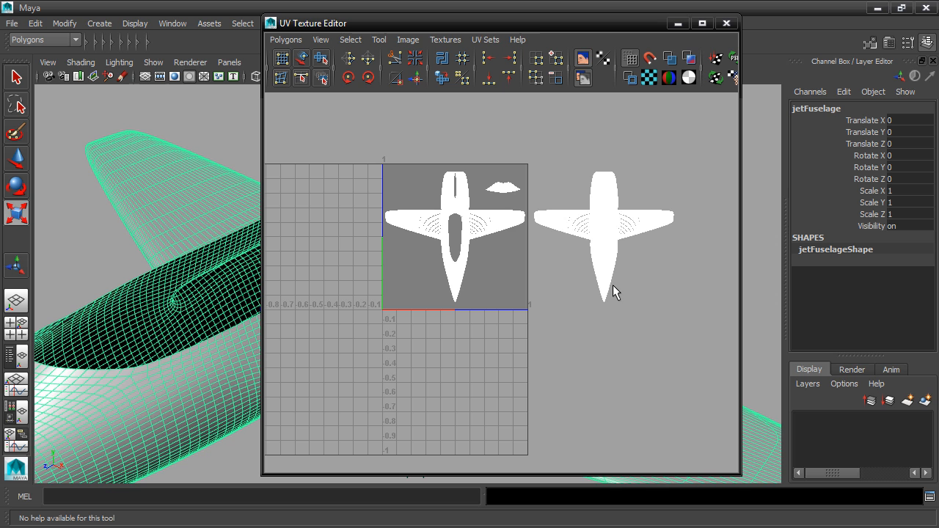
Step: Select all the fuselage UV shells and scale them vertically to about twice their height
{"action": "right_click", "coordinate": [574, 223]}
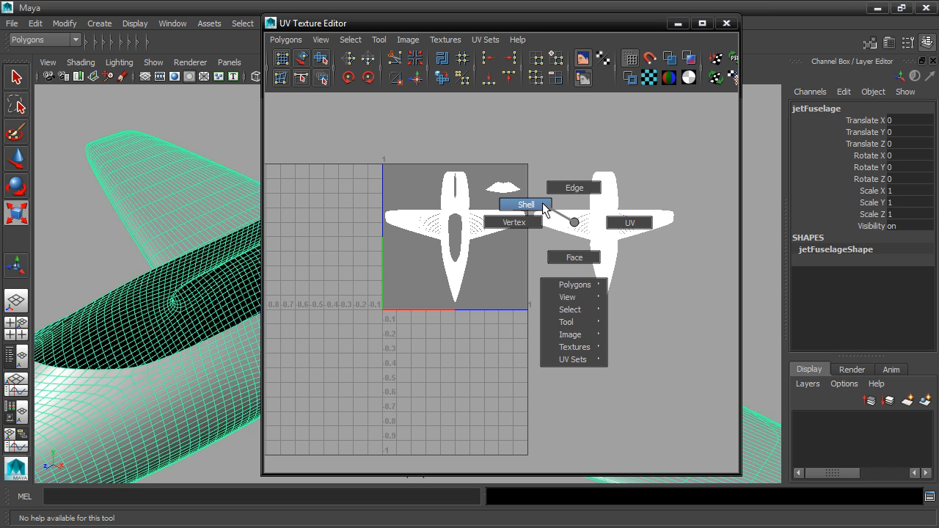
{"action": "left_click", "coordinate": [543, 207]}
{"action": "left_click_drag", "start_coordinate": [339, 145], "coordinate": [692, 339]}
{"action": "key", "text": "r"}
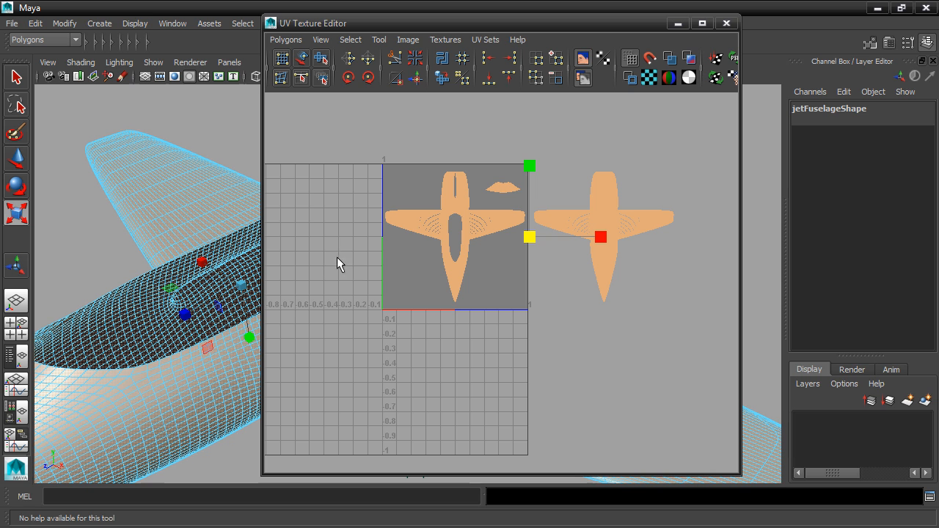
{"action": "left_click", "coordinate": [600, 241]}
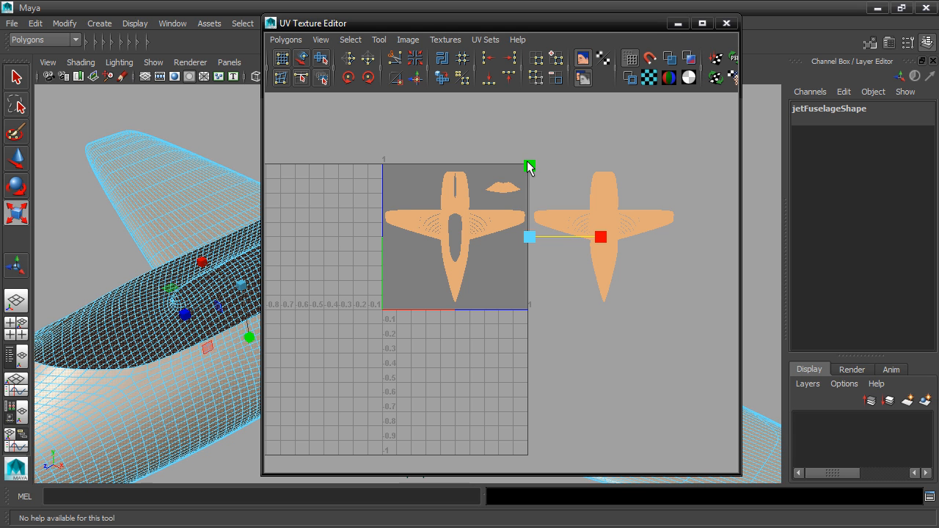
{"action": "left_click_drag", "start_coordinate": [529, 167], "coordinate": [529, 106]}
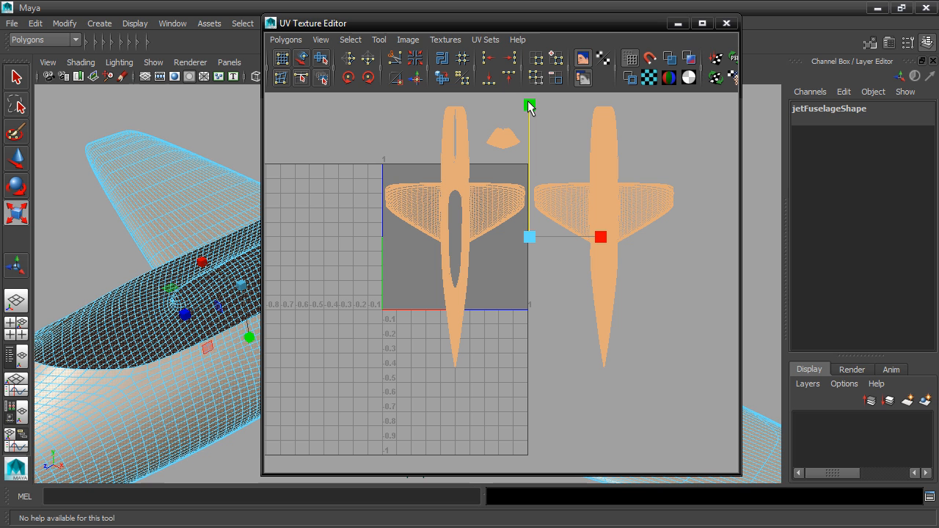
Step: Scale the UV shells uniformly to about half size and move them into the 0-to-1 texture space
{"action": "left_click_drag", "start_coordinate": [529, 237], "coordinate": [497, 244]}
{"action": "key", "text": "w"}
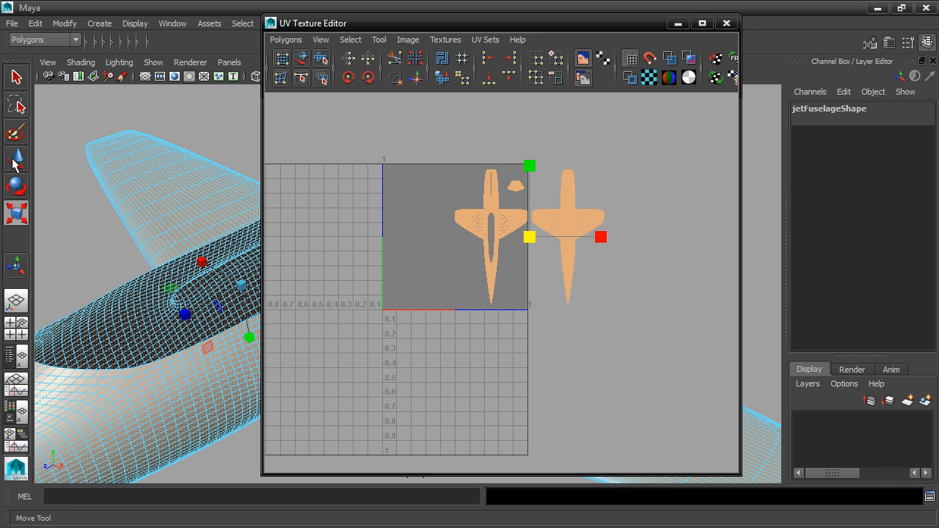
{"action": "left_click_drag", "start_coordinate": [537, 238], "coordinate": [461, 250]}
{"action": "scroll", "coordinate": [461, 243], "scroll_direction": "up", "scroll_amount": 3}
{"action": "scroll", "coordinate": [518, 297], "scroll_direction": "up", "scroll_amount": 1}
{"action": "middle_click_drag", "start_coordinate": [463, 233], "coordinate": [538, 278], "text": "alt"}
Step: Adjust the uniform scale and position of the UV shells so both fuselage halves fill the texture space's width
{"action": "key", "text": "r"}
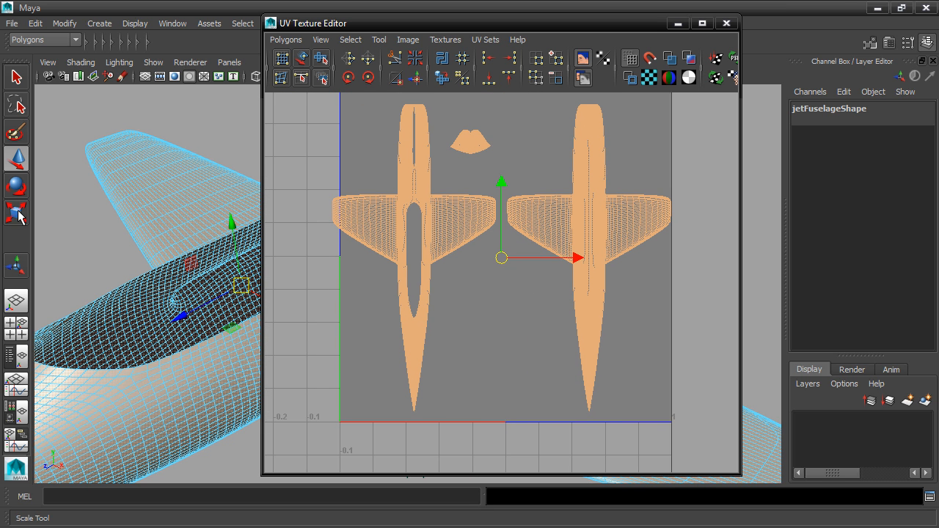
{"action": "left_click_drag", "start_coordinate": [502, 257], "coordinate": [502, 266]}
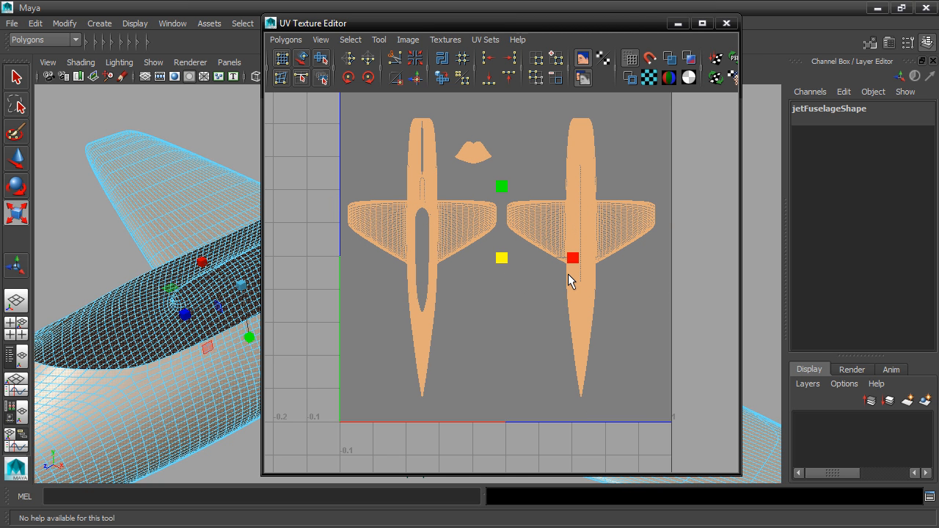
{"action": "key", "text": "w"}
{"action": "key", "text": "r"}
{"action": "key", "text": "ctrl+z"}
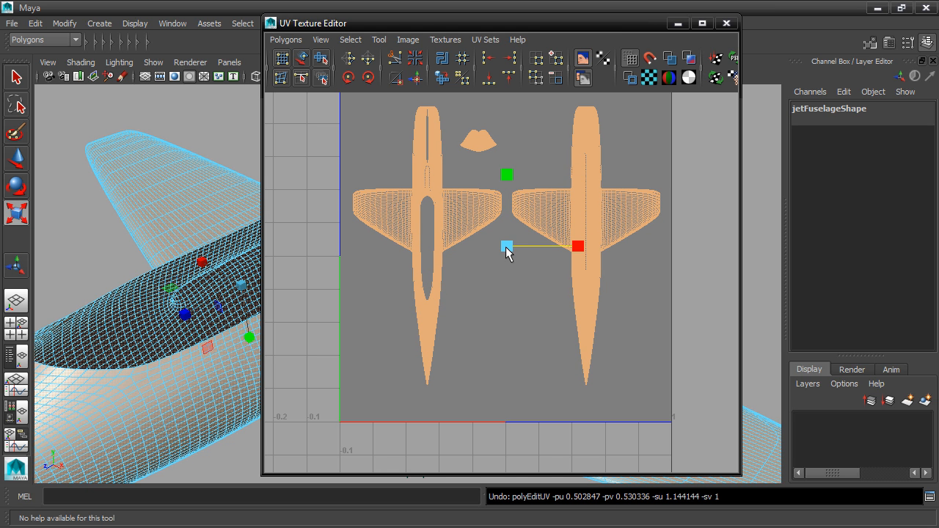
{"action": "left_click", "coordinate": [507, 247]}
{"action": "mouse_move", "coordinate": [506, 247]}
{"action": "left_mouse_down"}
{"action": "mouse_move", "coordinate": [554, 230]}
{"action": "mouse_move", "coordinate": [506, 245]}
{"action": "left_mouse_up"}
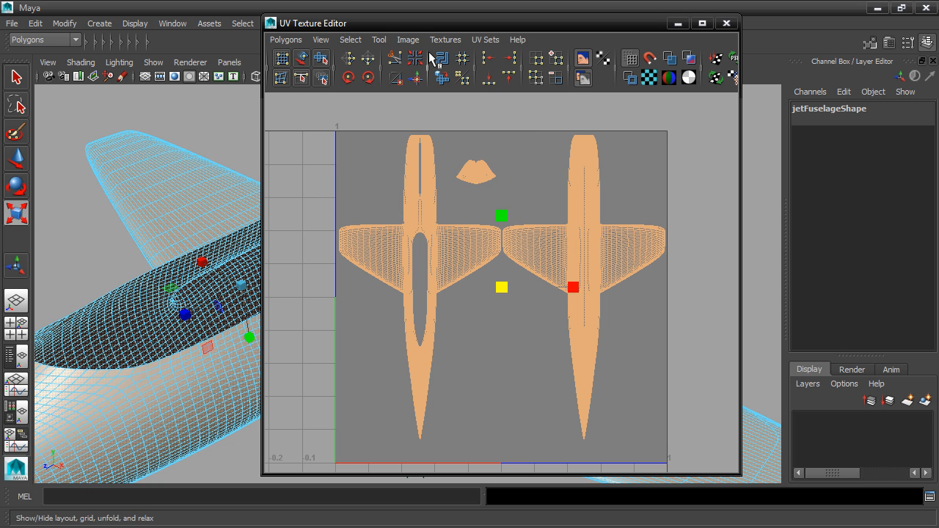
Step: Turn on Use Image Ratio to display the finished shell layout at the texture's true 2:1 proportions
{"action": "left_click", "coordinate": [409, 41]}
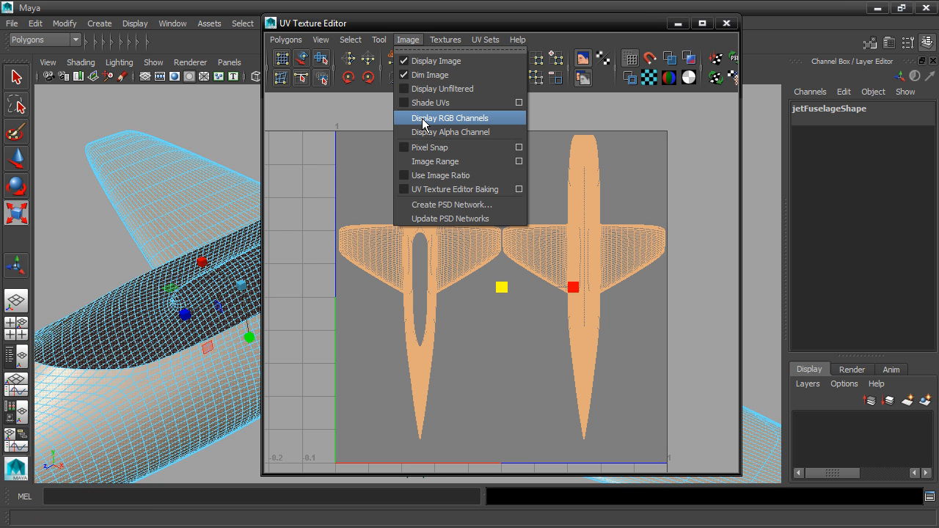
{"action": "left_click", "coordinate": [438, 175]}
{"action": "scroll", "coordinate": [501, 212], "scroll_direction": "down", "scroll_amount": 4}
{"action": "middle_click_drag", "start_coordinate": [533, 212], "coordinate": [442, 199], "text": "alt"}
Step: Deselect the UV shells and save the scene as a new incremented file
{"action": "left_click", "coordinate": [507, 168]}
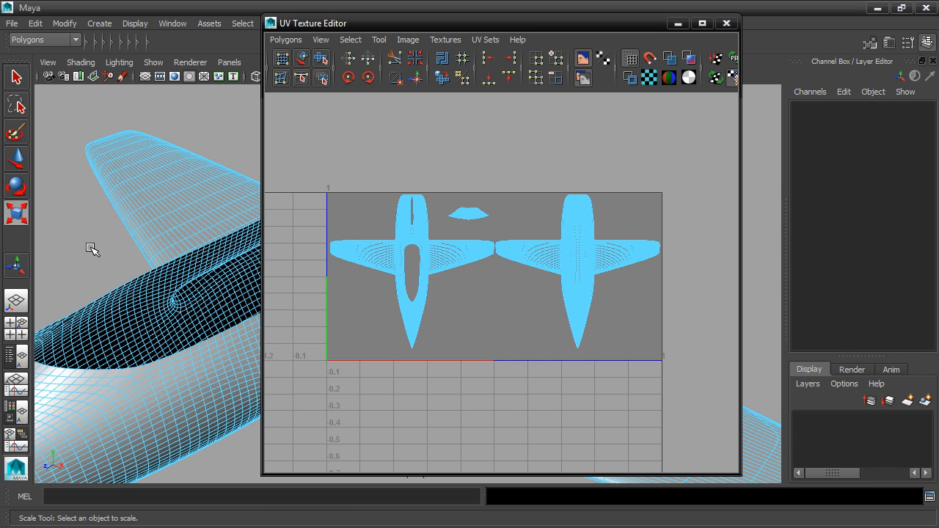
{"action": "left_click", "coordinate": [12, 24]}
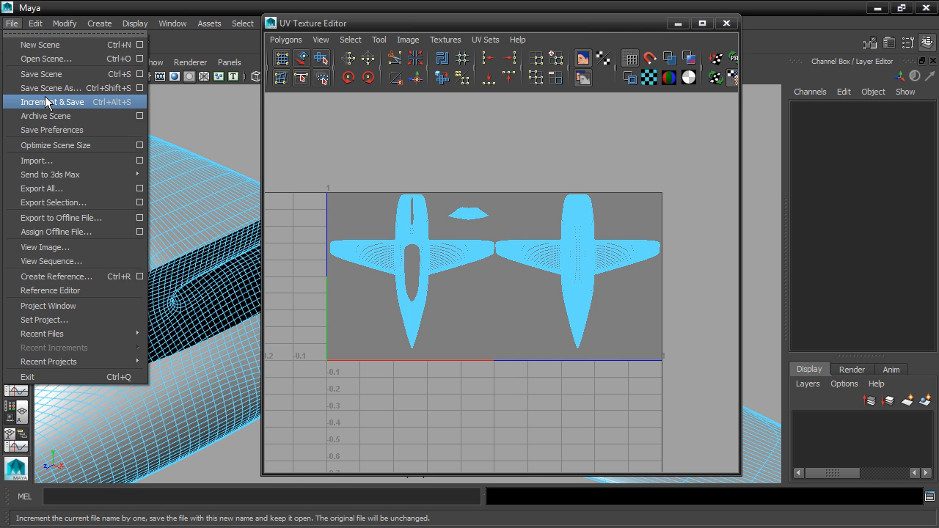